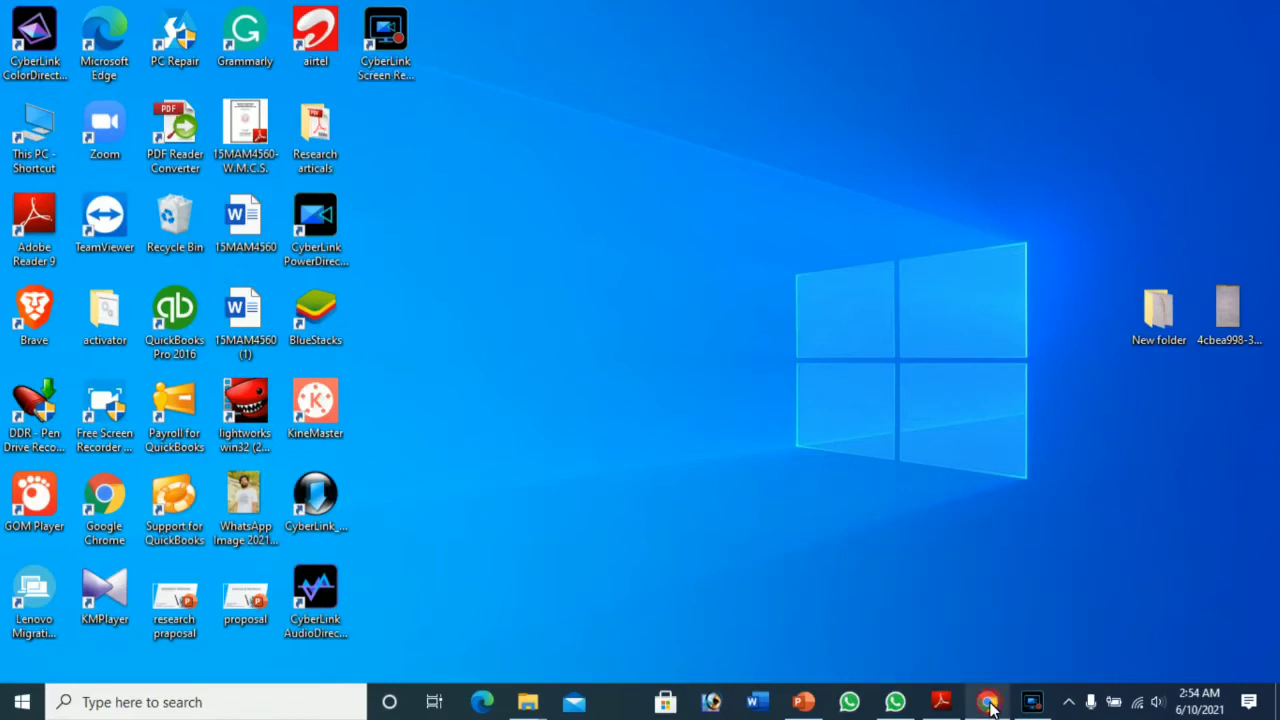
Step: Launch Chrome, Google 'mendeley software' and open the 'Download Mendeley Desktop | Mendeley' result
left_click(988, 703)
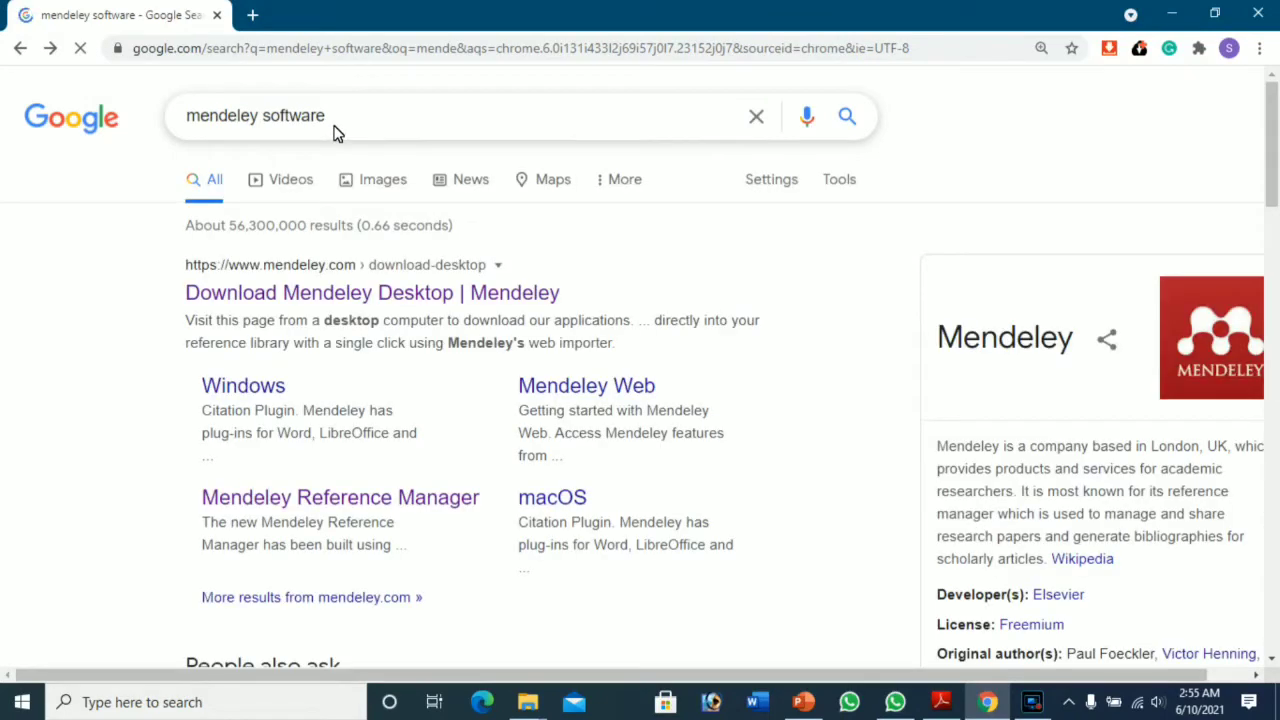
left_click(178, 125)
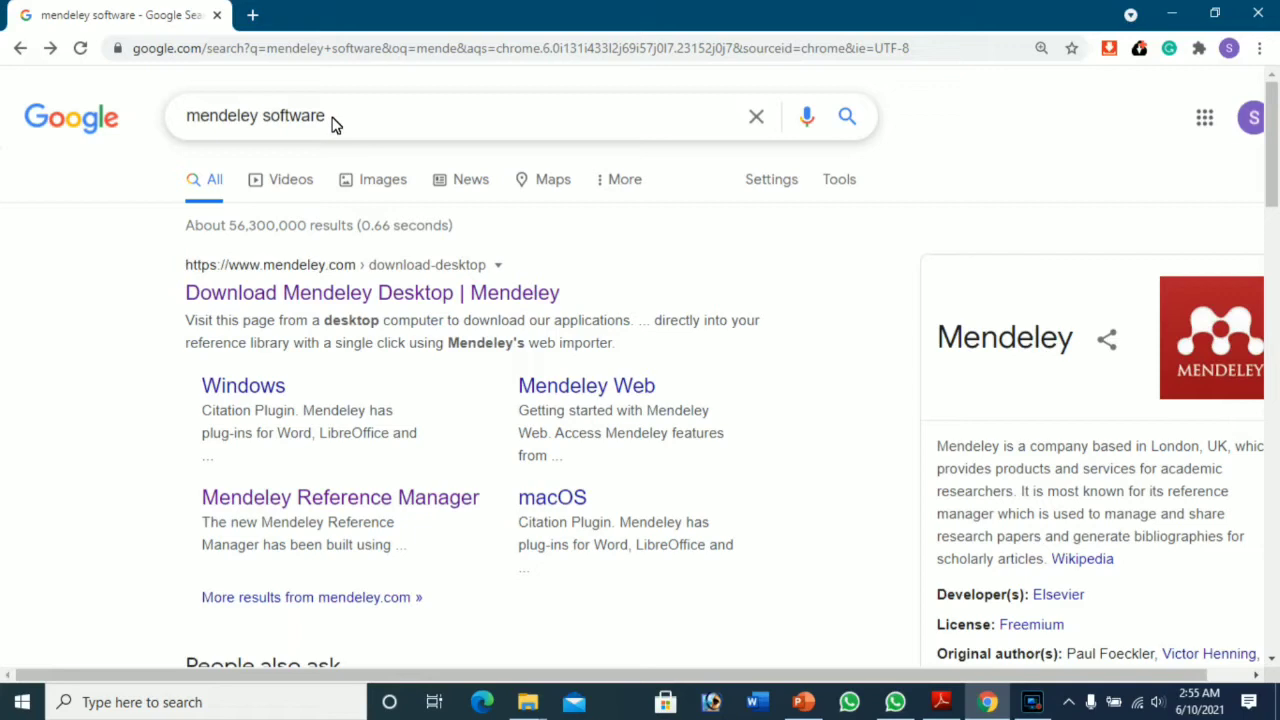
key("Return")
left_click(393, 293)
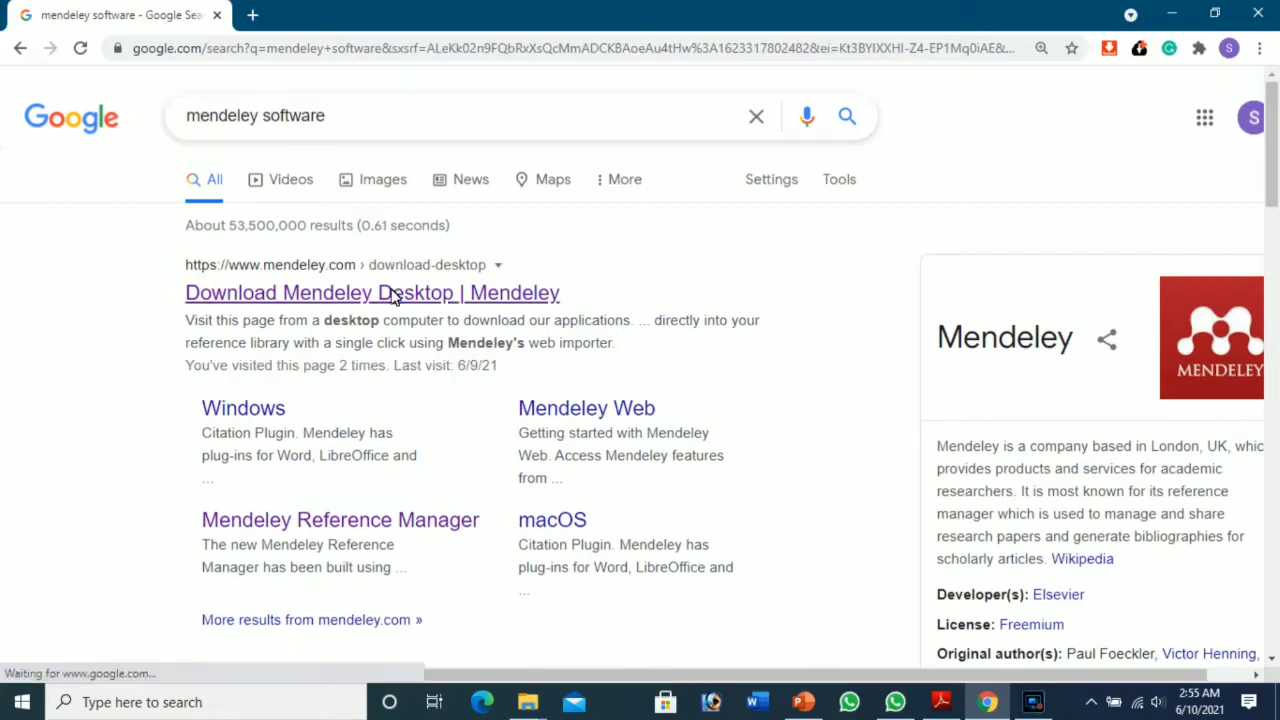
left_click(392, 293)
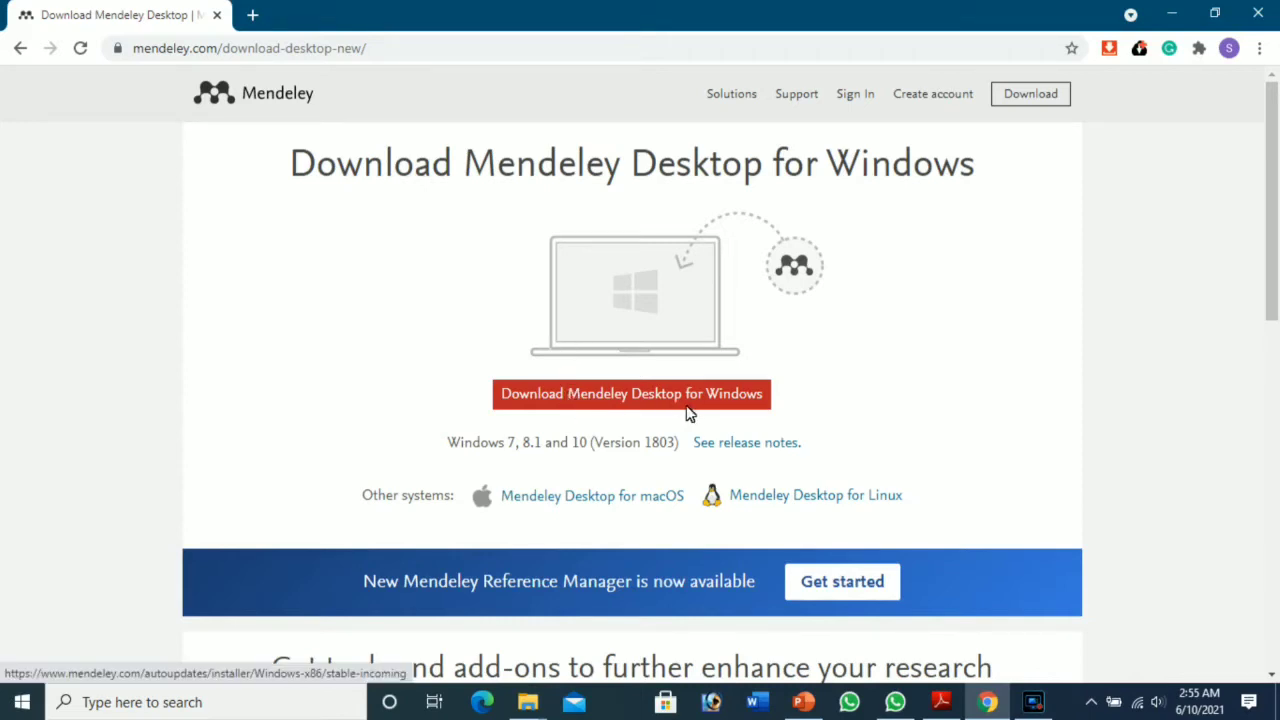
Step: Start the Mendeley Desktop for Windows download and scroll to 'Get tools and add-ons'
left_click(632, 394)
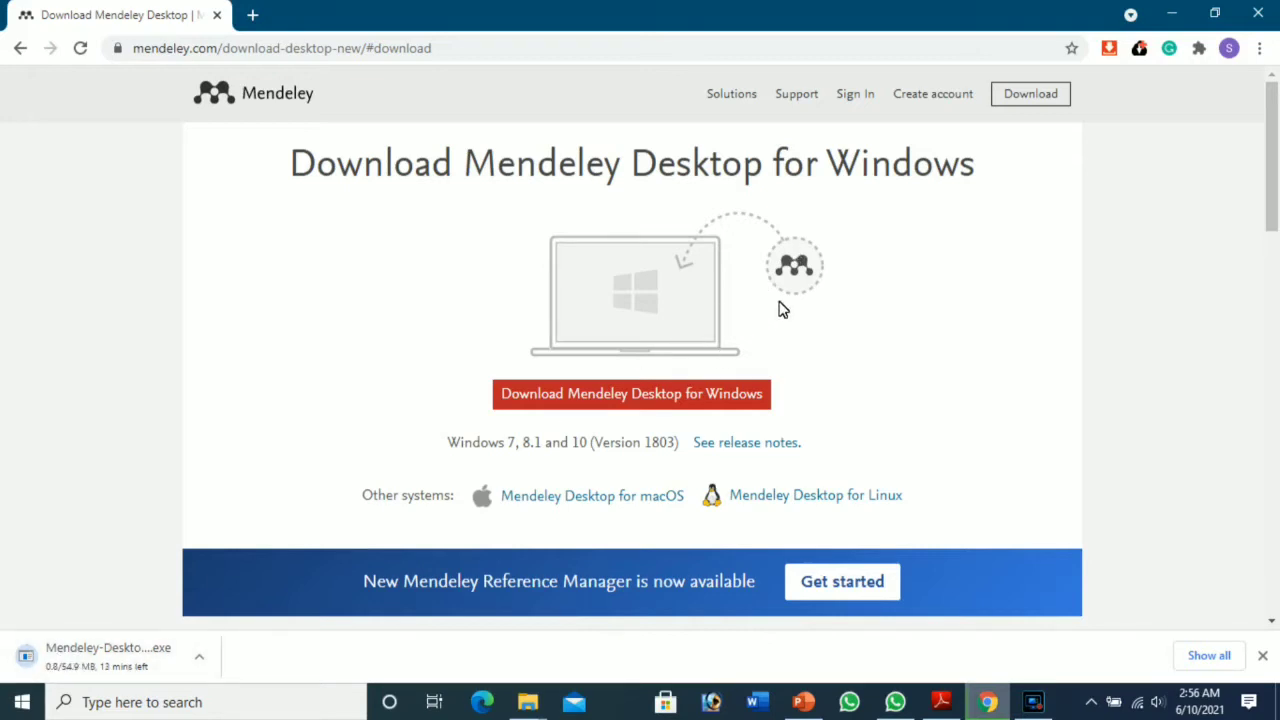
scroll(780, 306, "down", 3)
scroll(782, 309, "down", 3)
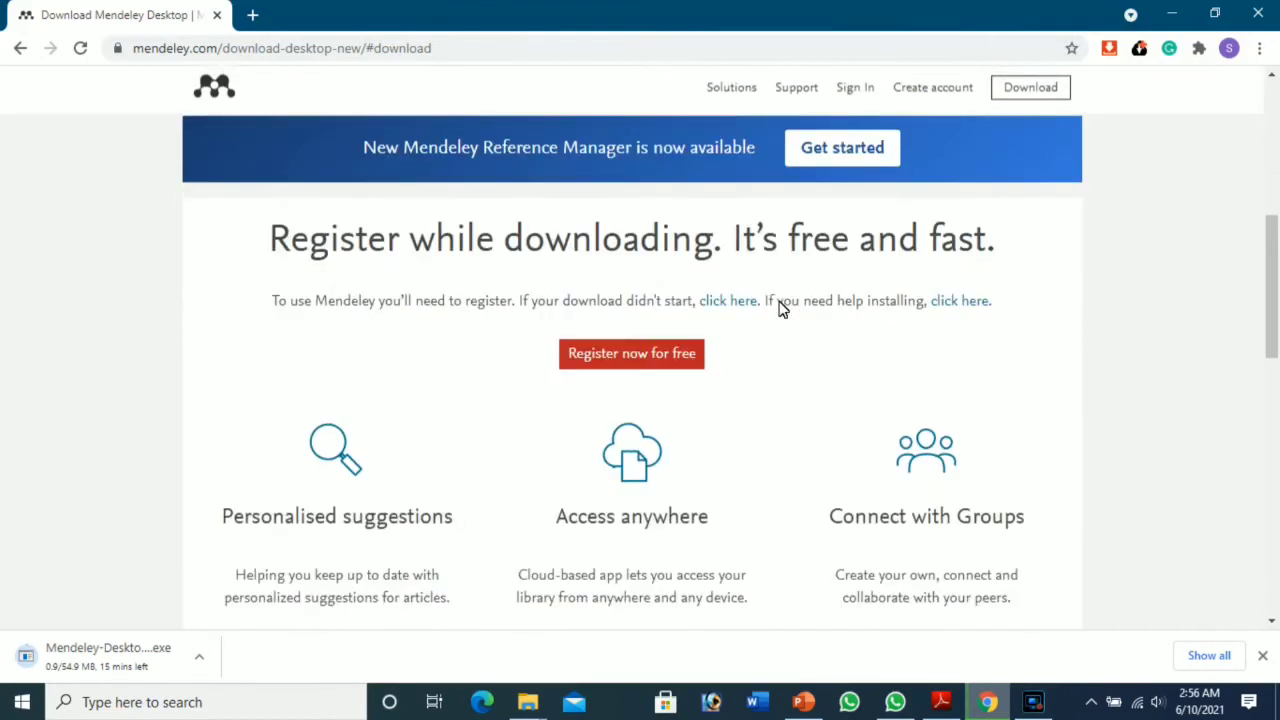
scroll(780, 309, "down", 3)
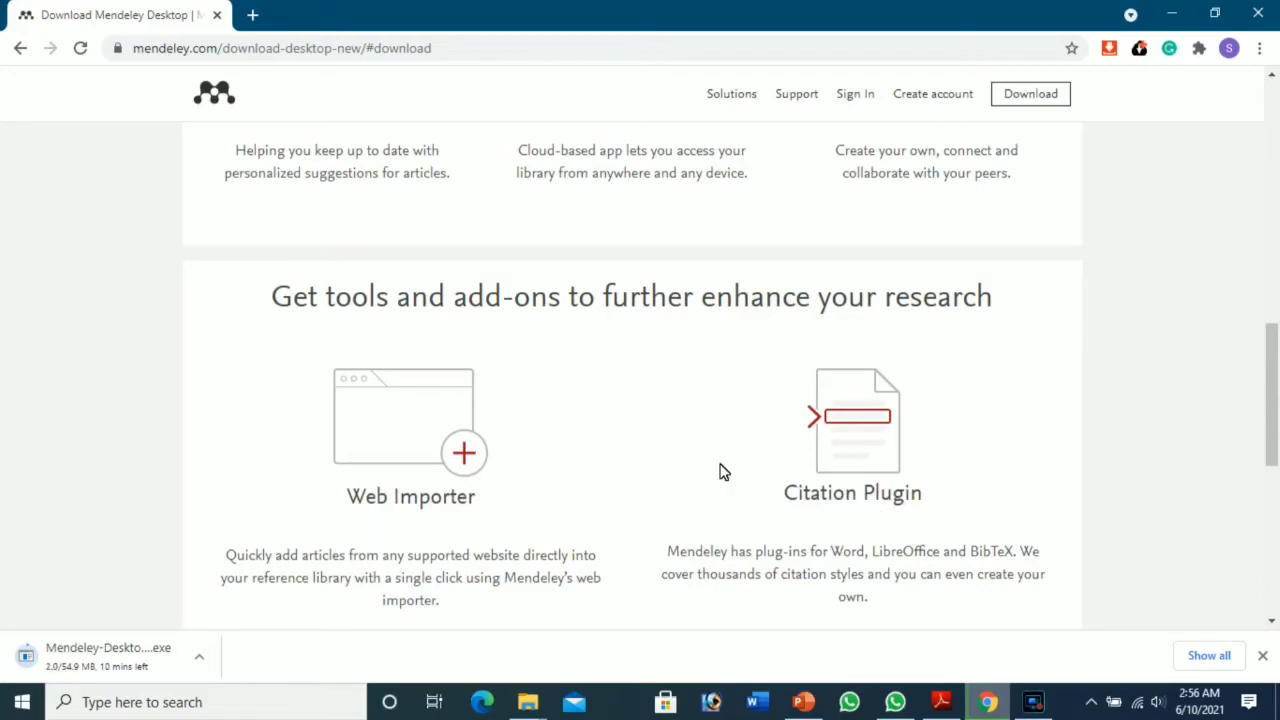
scroll(720, 471, "down", 2)
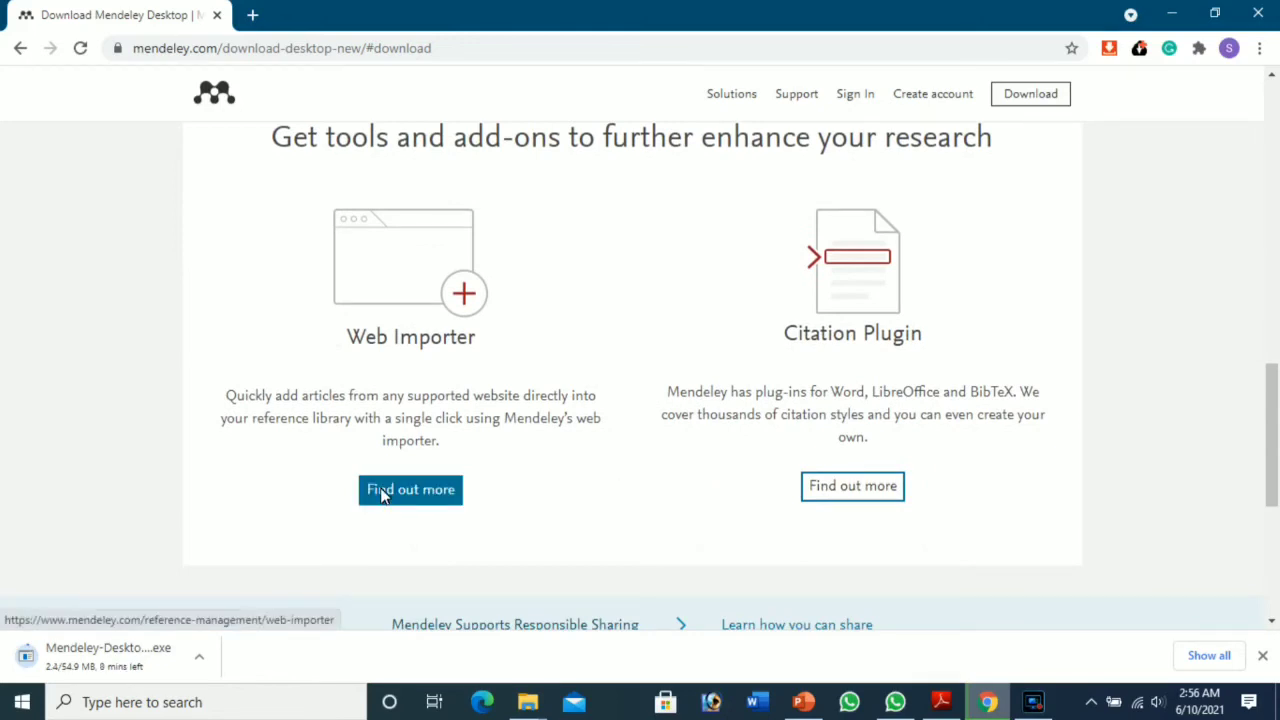
Step: Install the Mendeley Web Importer extension into Chrome from its Chrome Web Store page
left_click(382, 494)
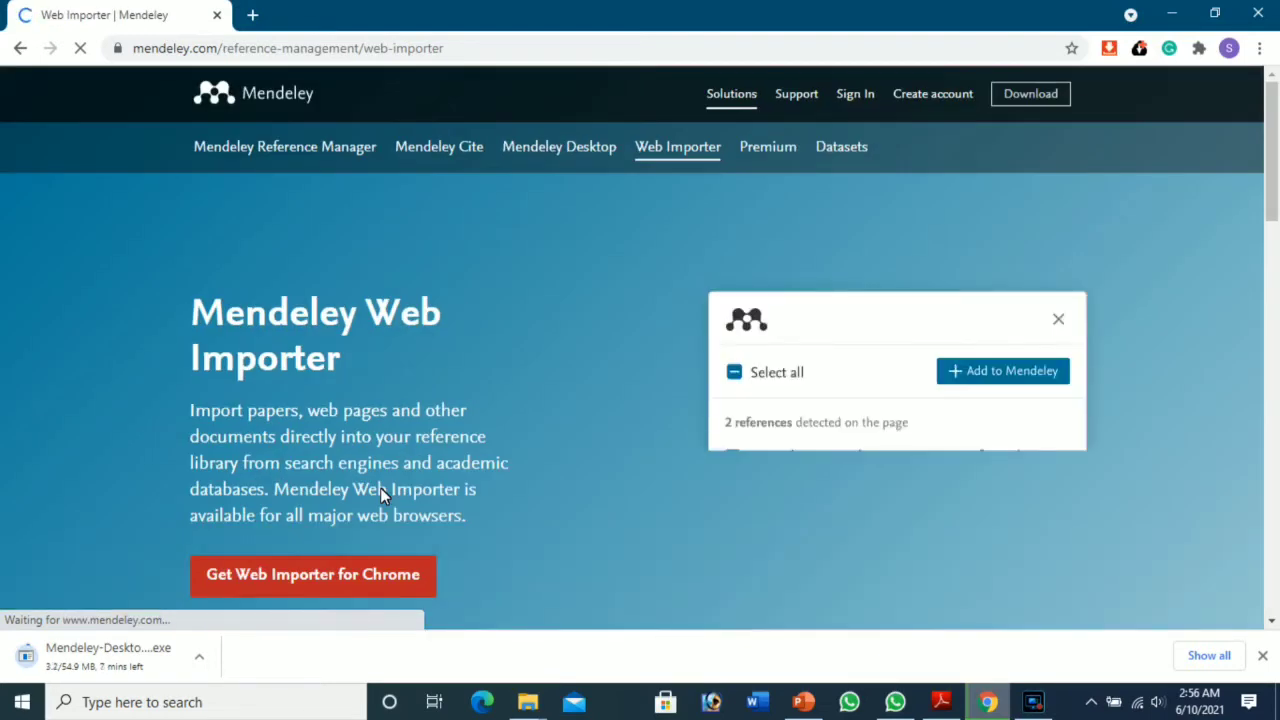
scroll(380, 493, "down", 2)
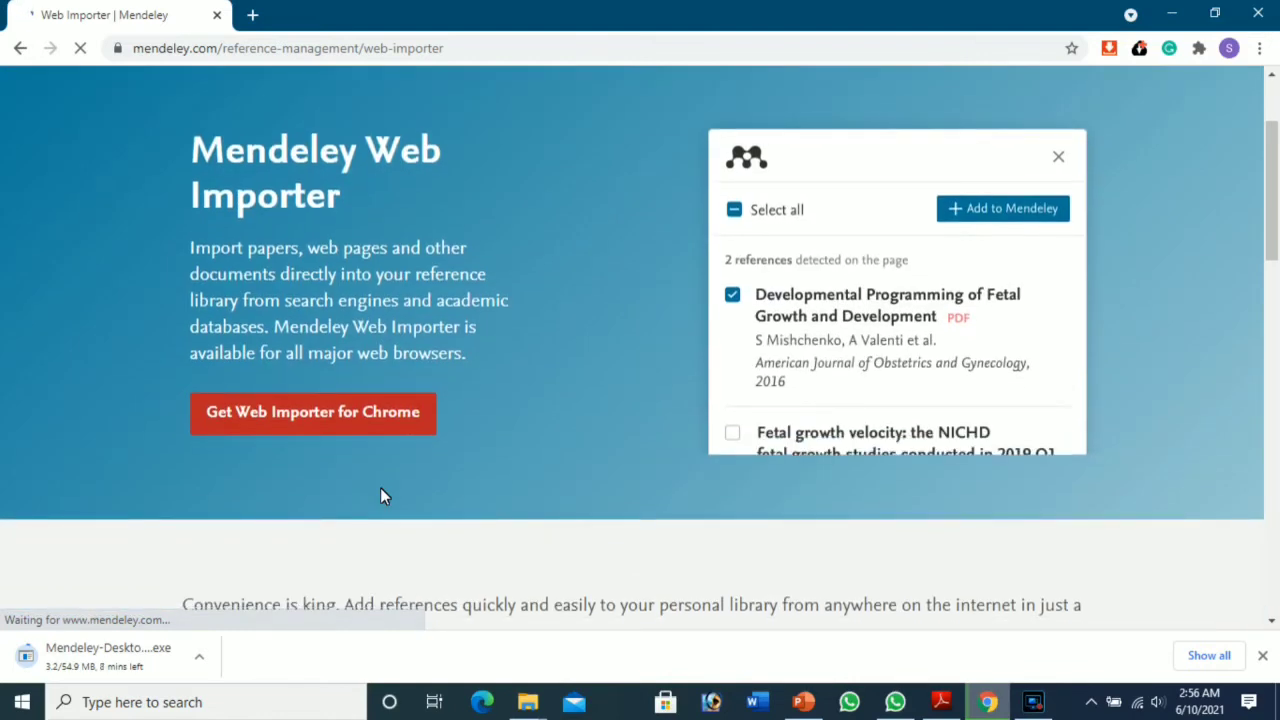
left_click(306, 412)
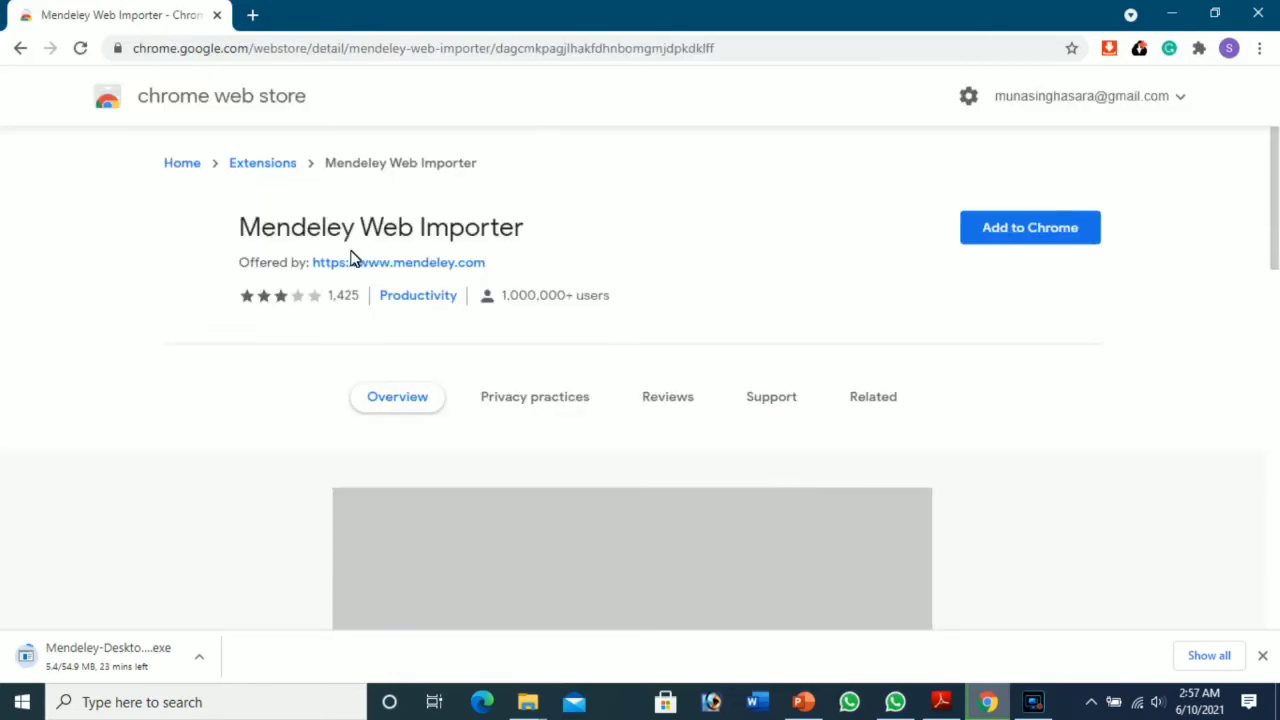
left_click(1072, 240)
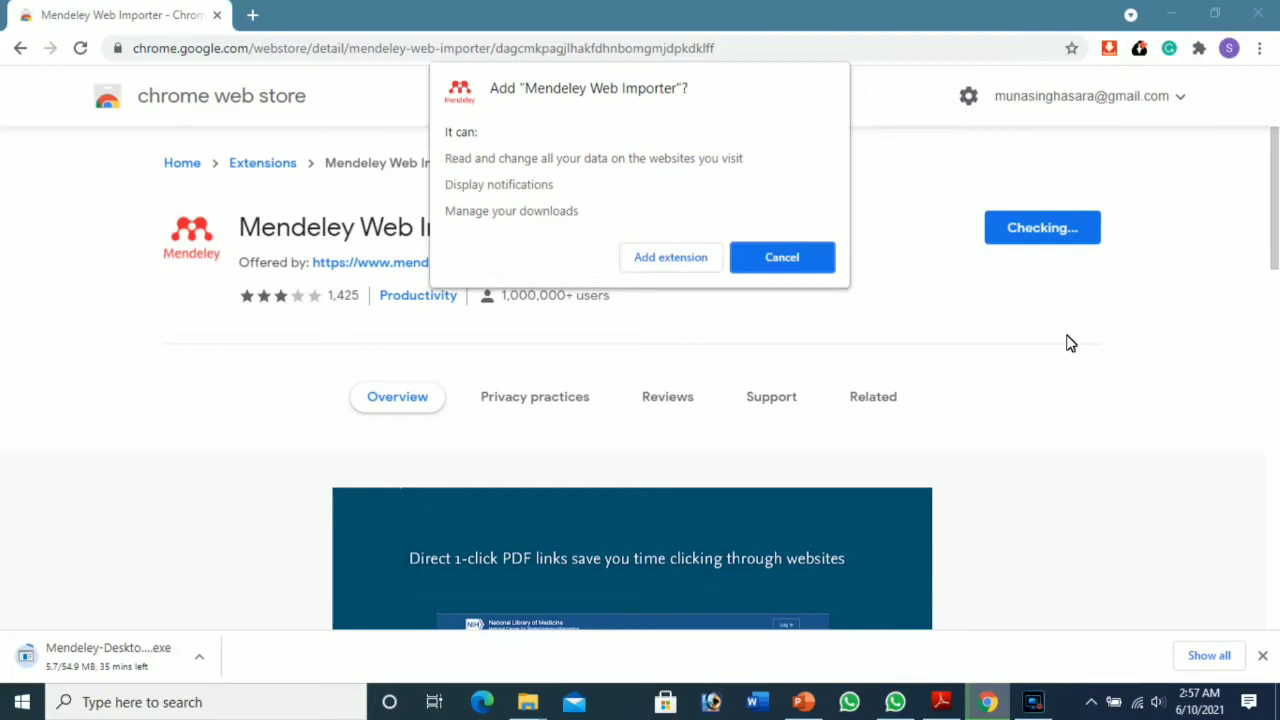
left_click(682, 260)
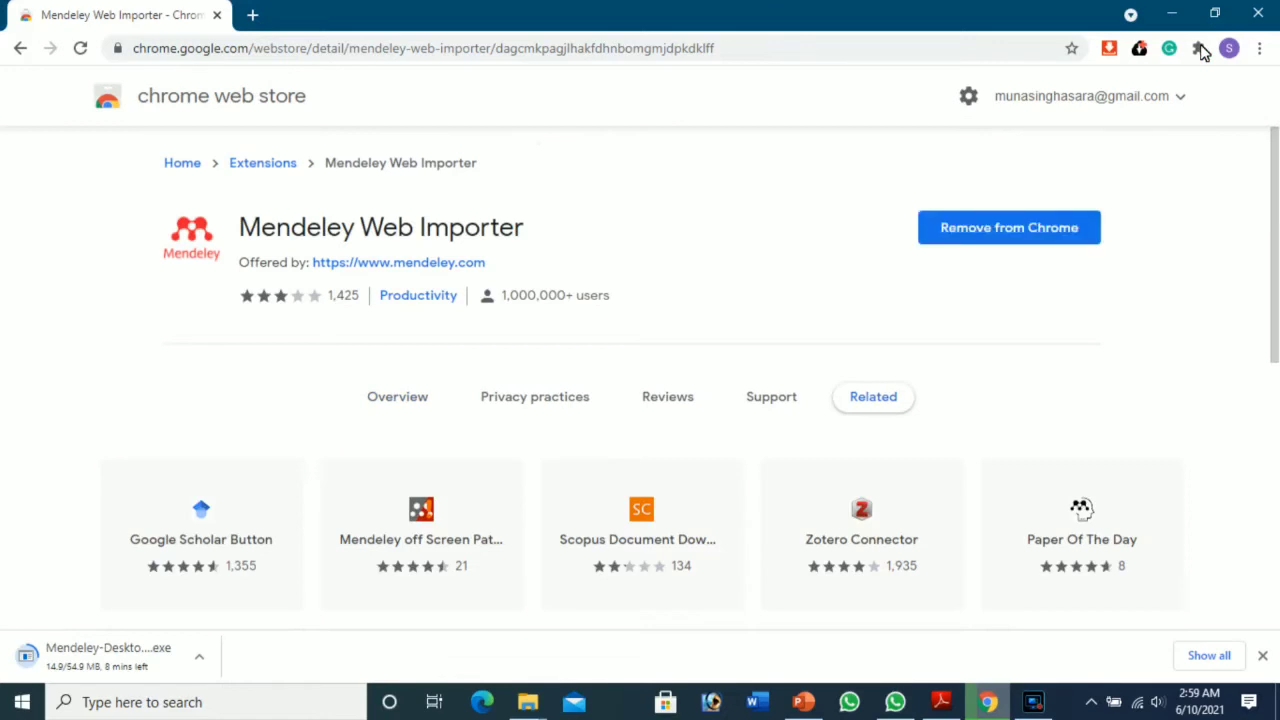
Step: Pin Mendeley Web Importer to the Chrome toolbar from the Extensions menu
left_click(1199, 49)
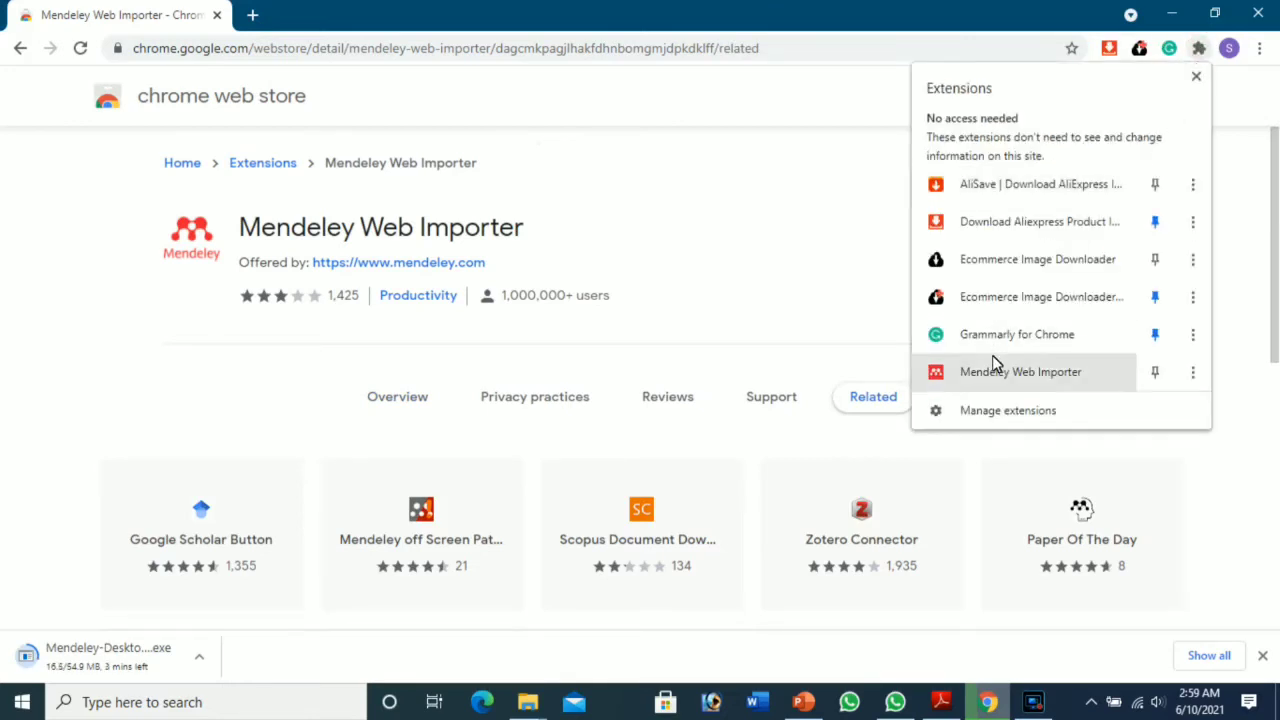
left_click(1156, 375)
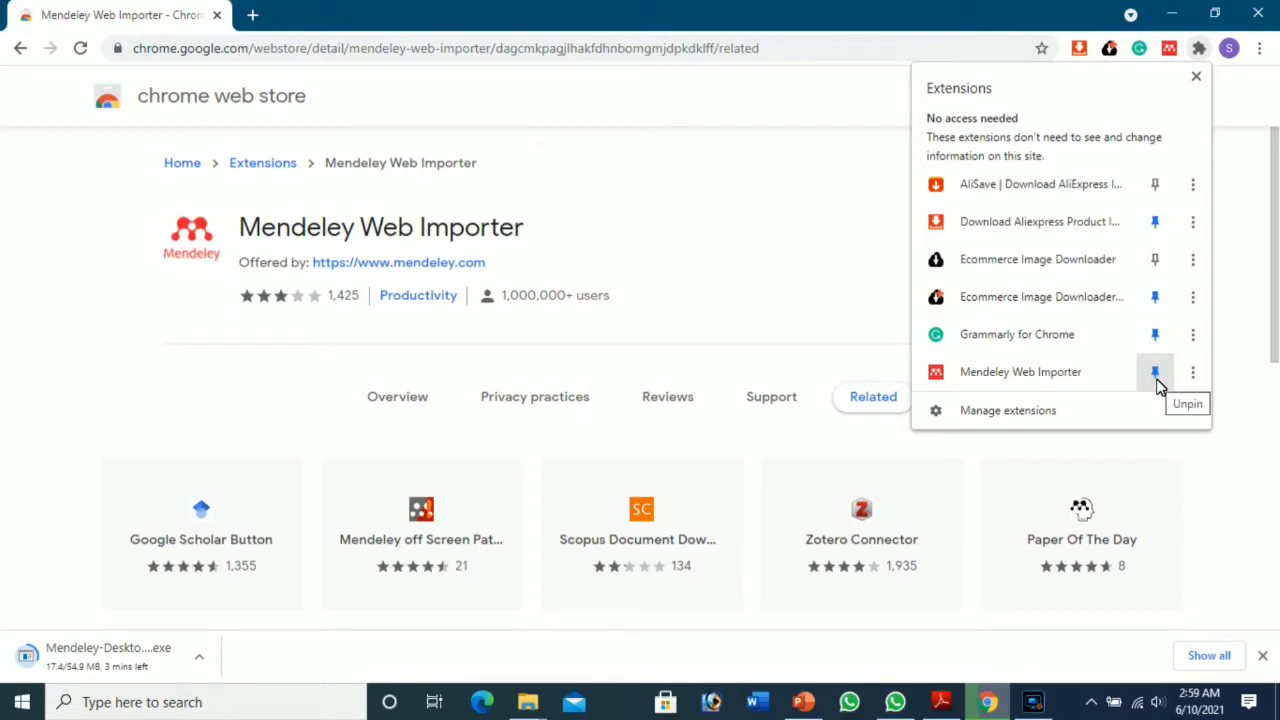
left_click(1207, 462)
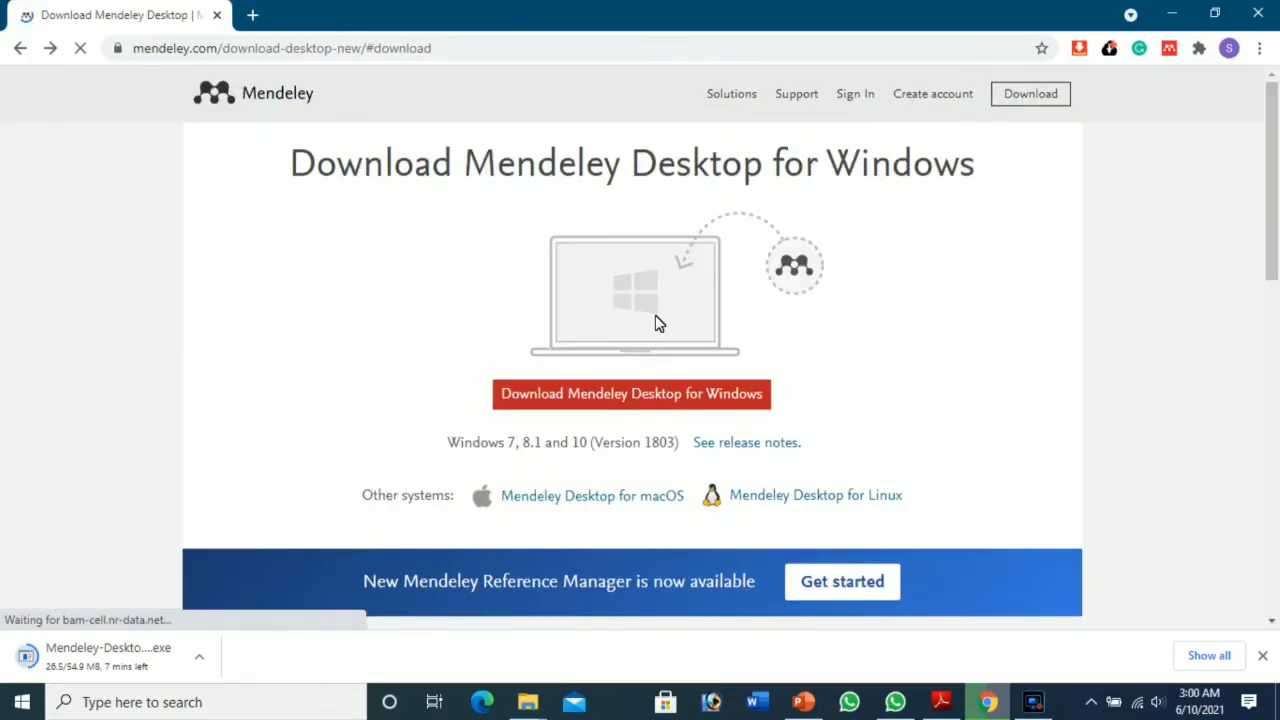
Step: Go from the Citation Plugin info page to the Mendeley Cite listing on Microsoft AppSource
scroll(657, 320, "down", 3)
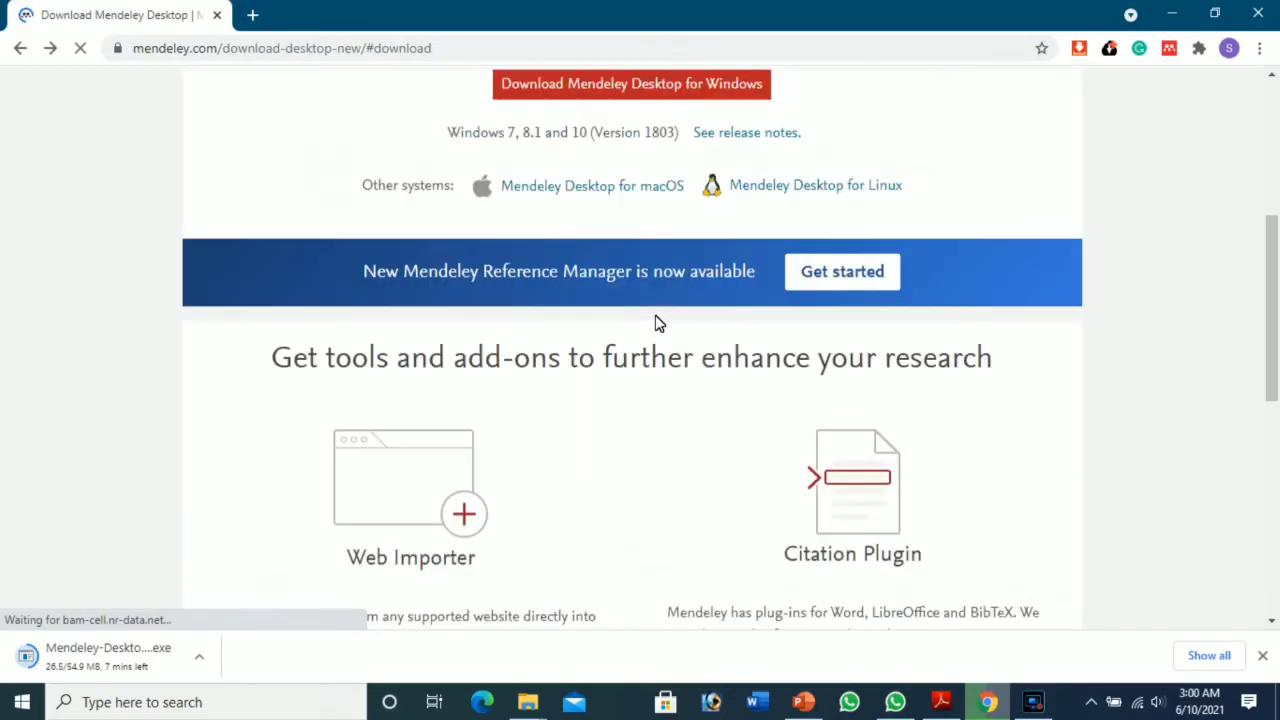
scroll(657, 322, "down", 3)
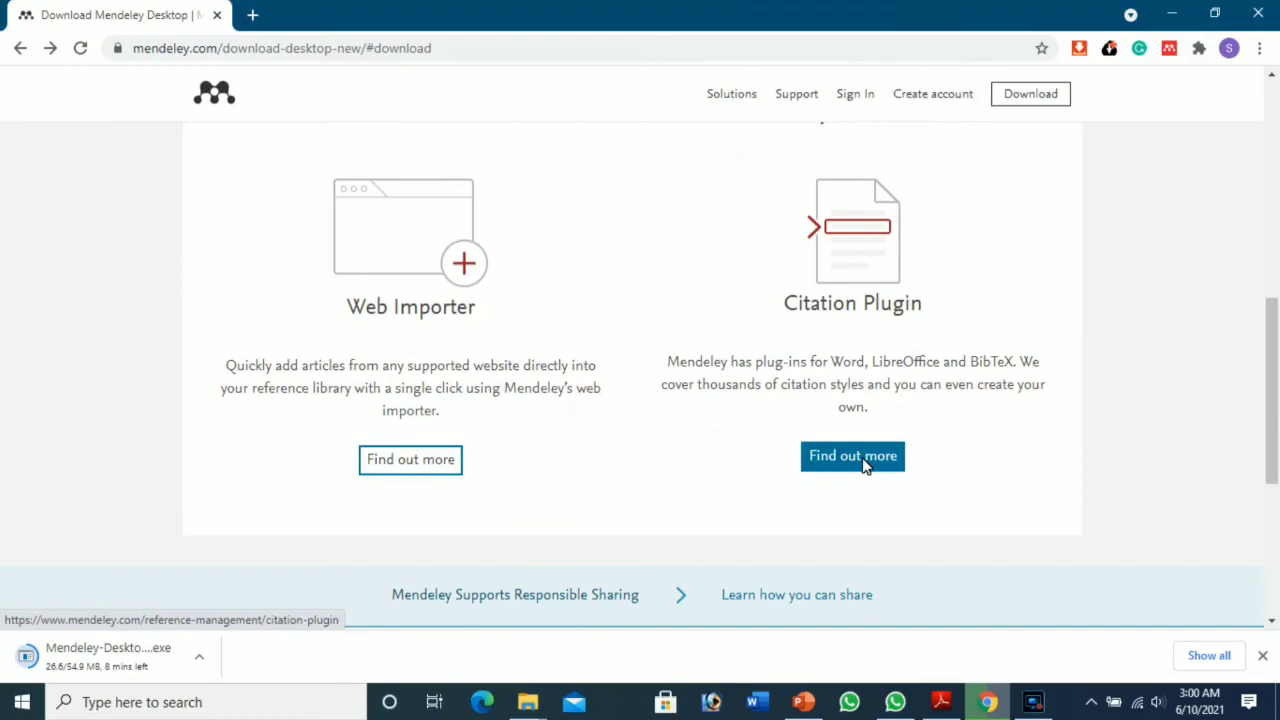
left_click(866, 466)
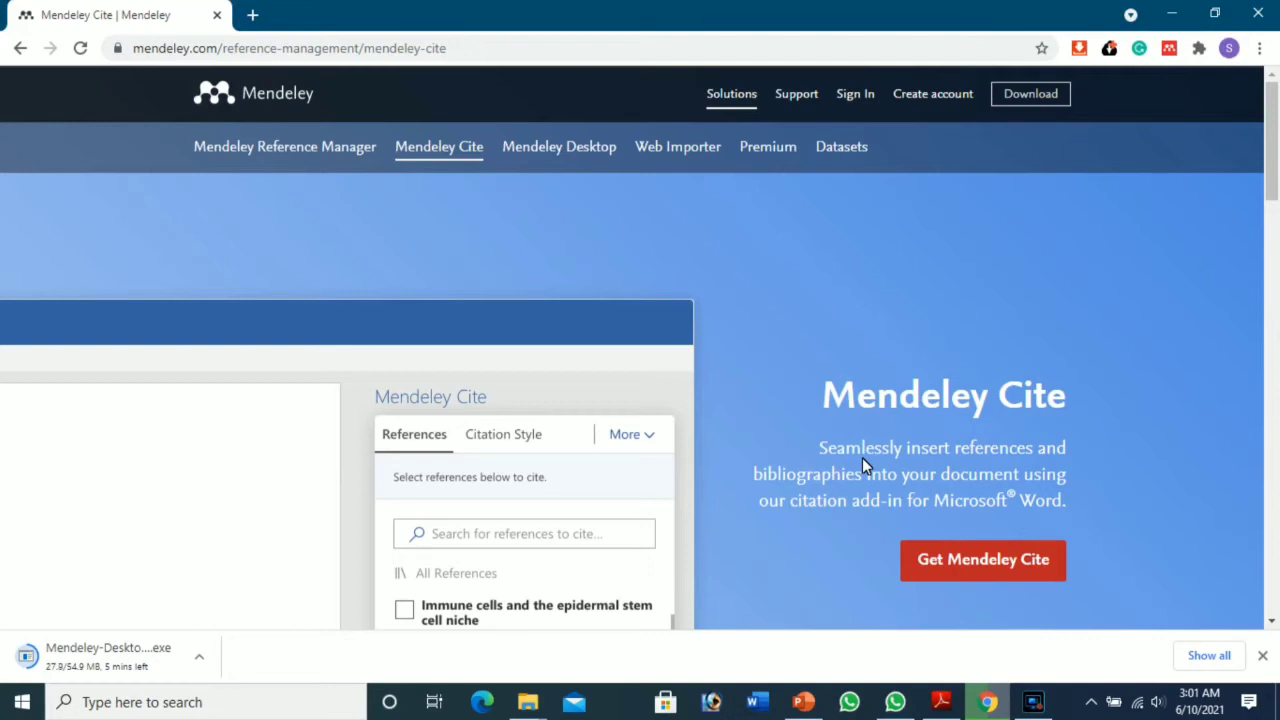
left_click(1001, 549)
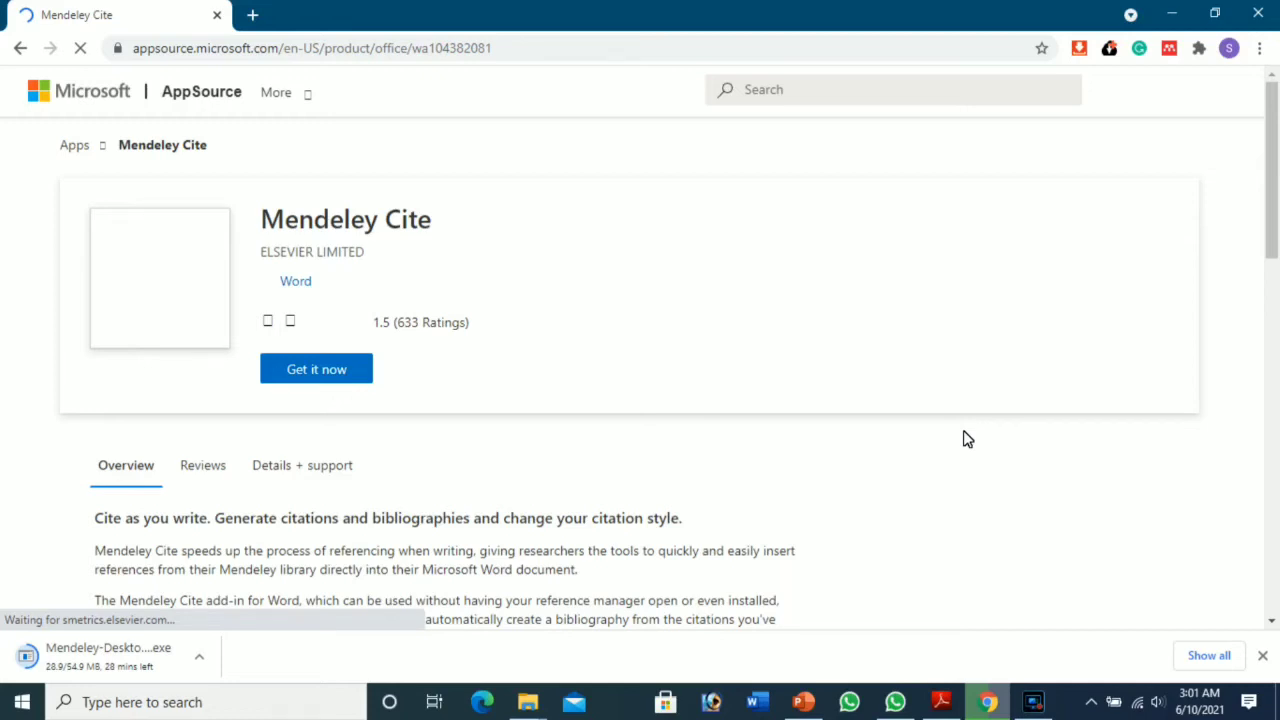
Step: Choose 'Get it now' for Mendeley Cite and sign in with the account e-mail
left_click(315, 370)
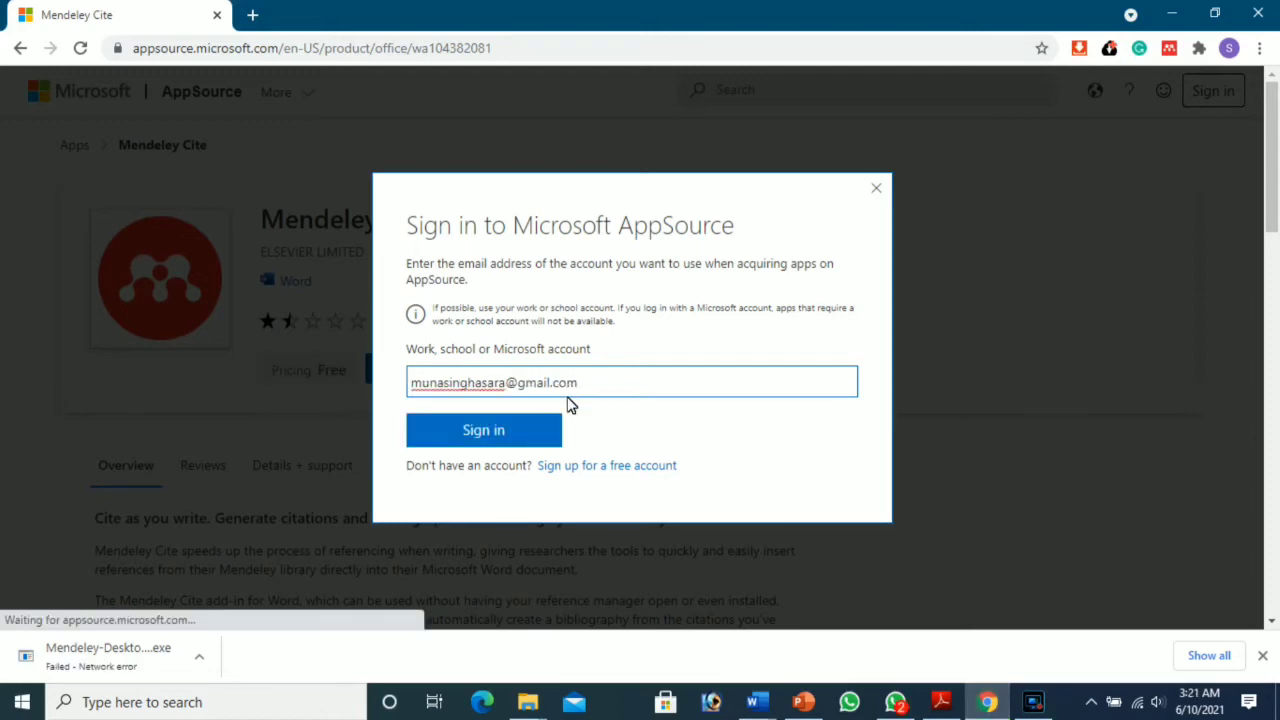
left_click(540, 436)
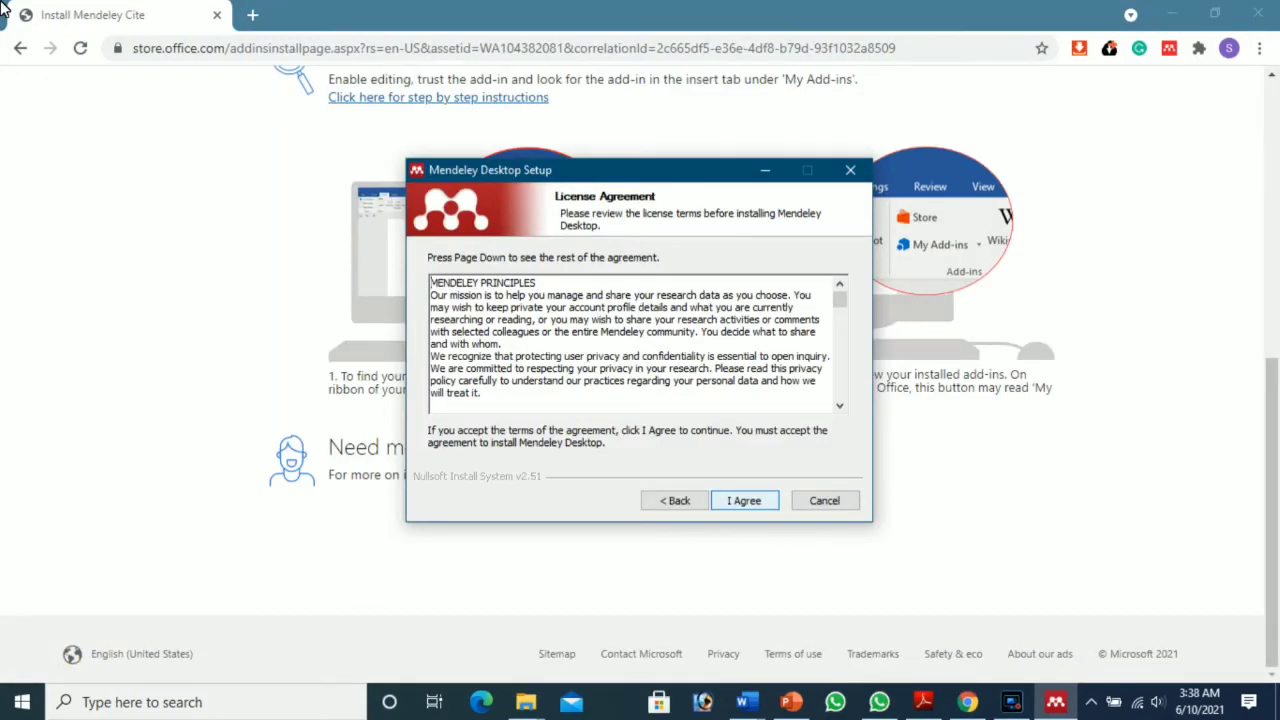
Step: Run Mendeley Desktop Setup with default folder C:\Program Files\Mendeley Desktop and finish the wizard
key("Return")
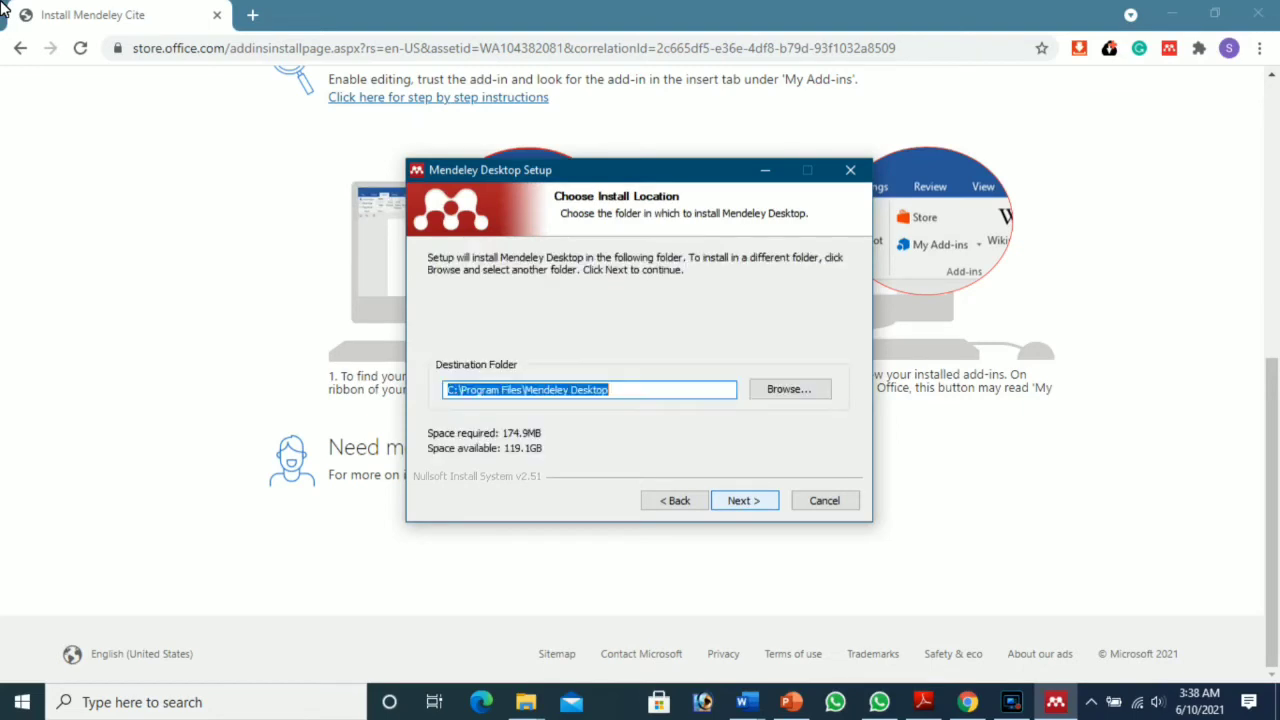
key("Return")
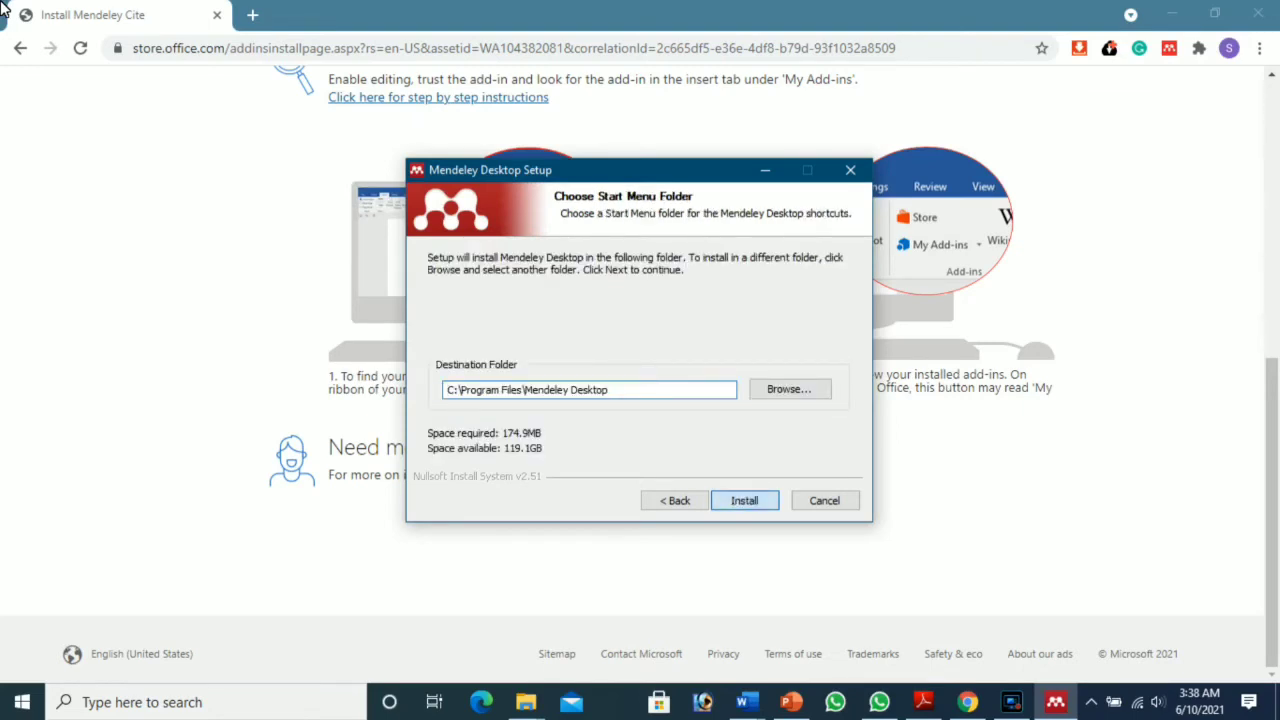
key("Return")
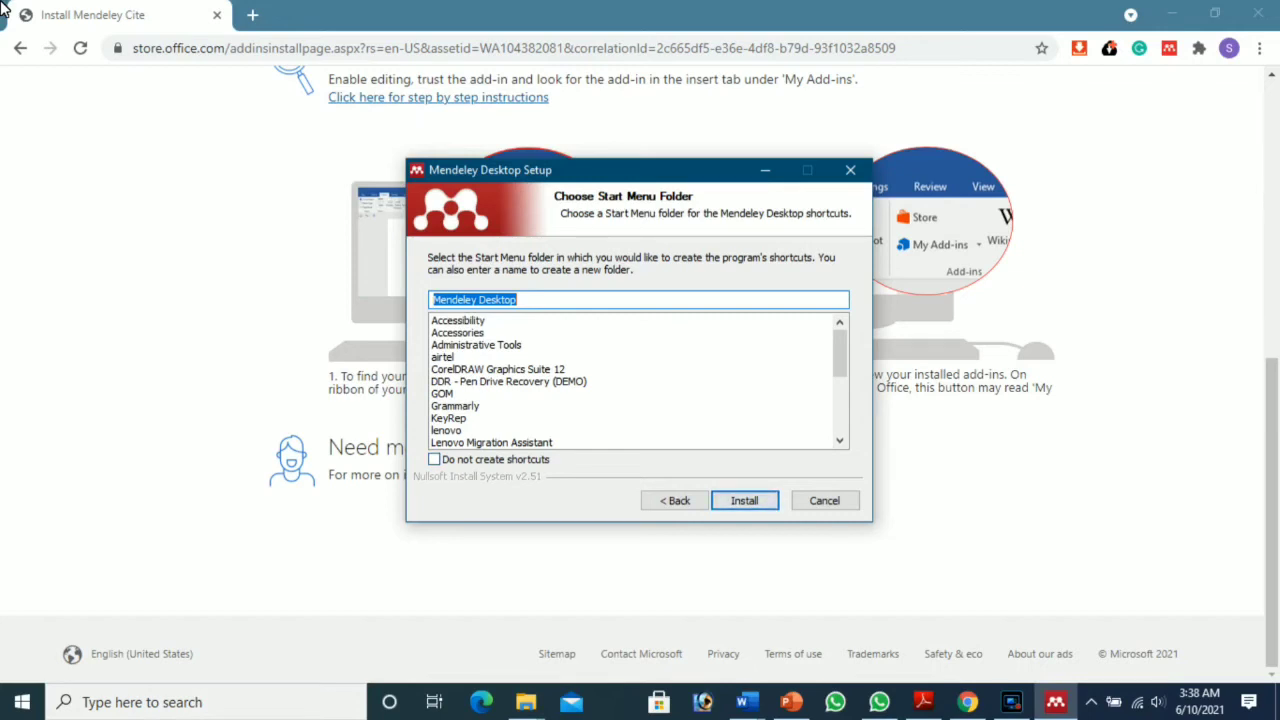
key("Return")
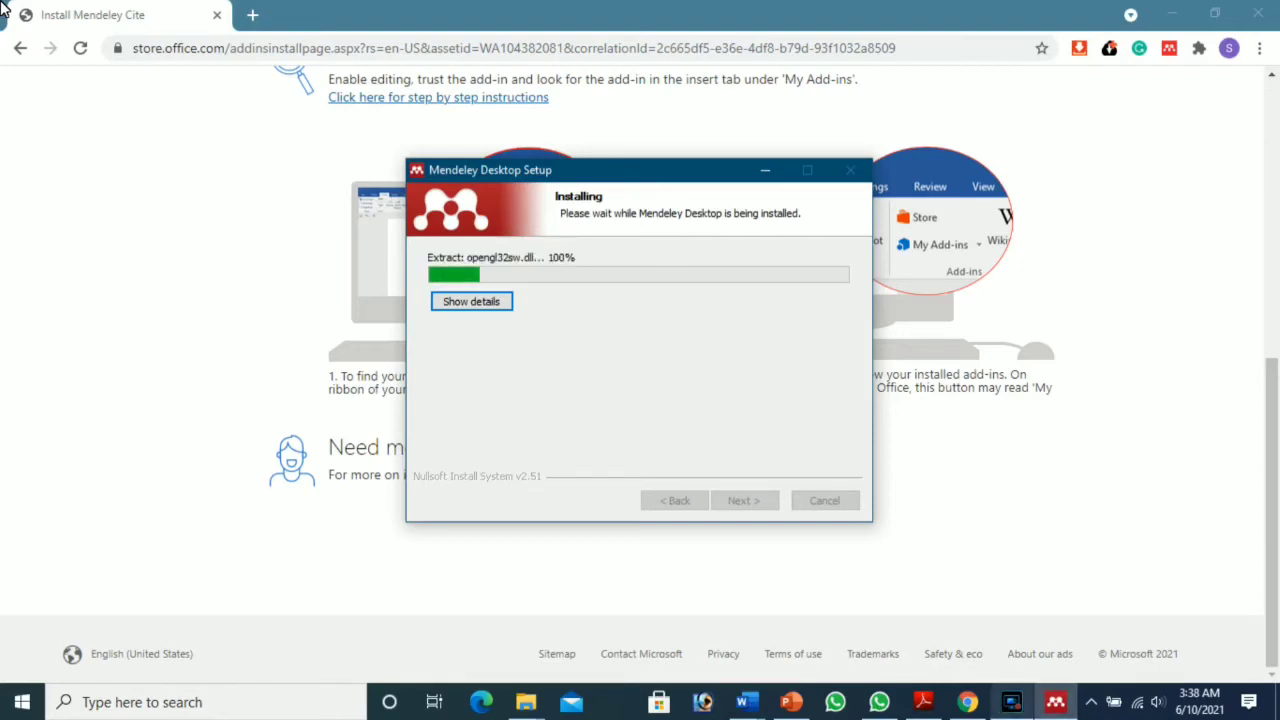
left_click(1011, 702)
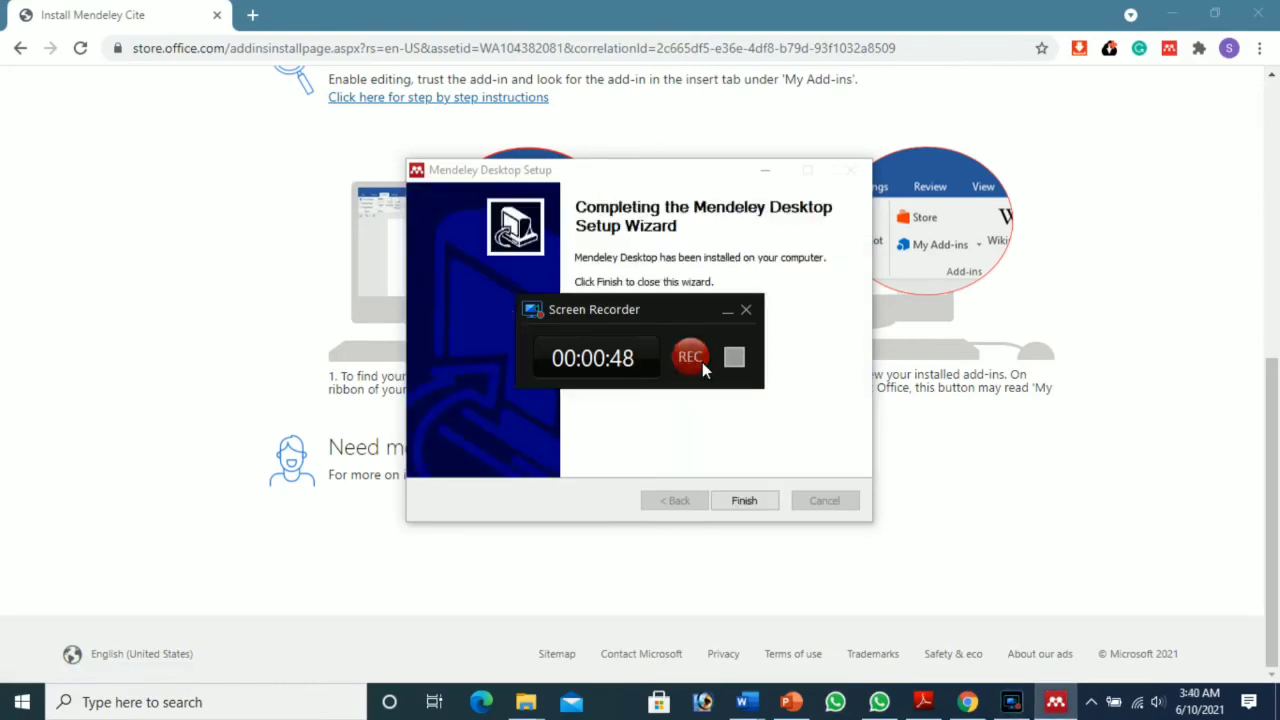
left_click(702, 362)
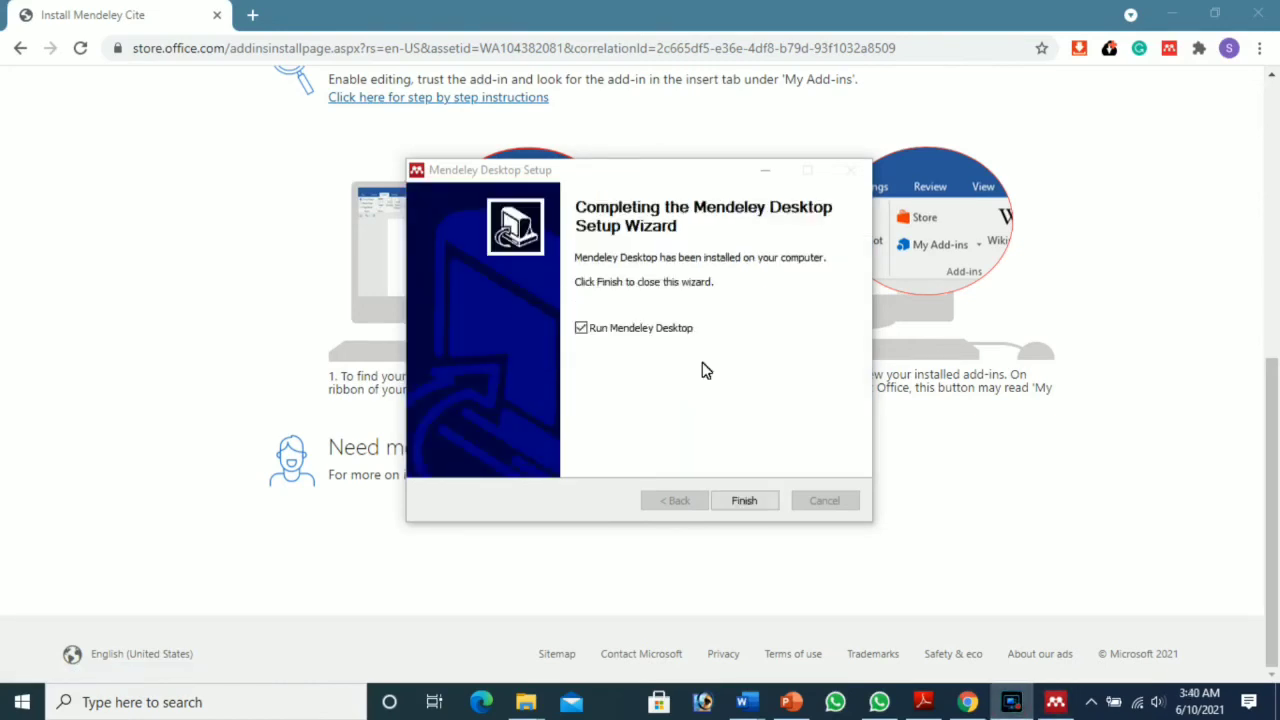
left_click(740, 501)
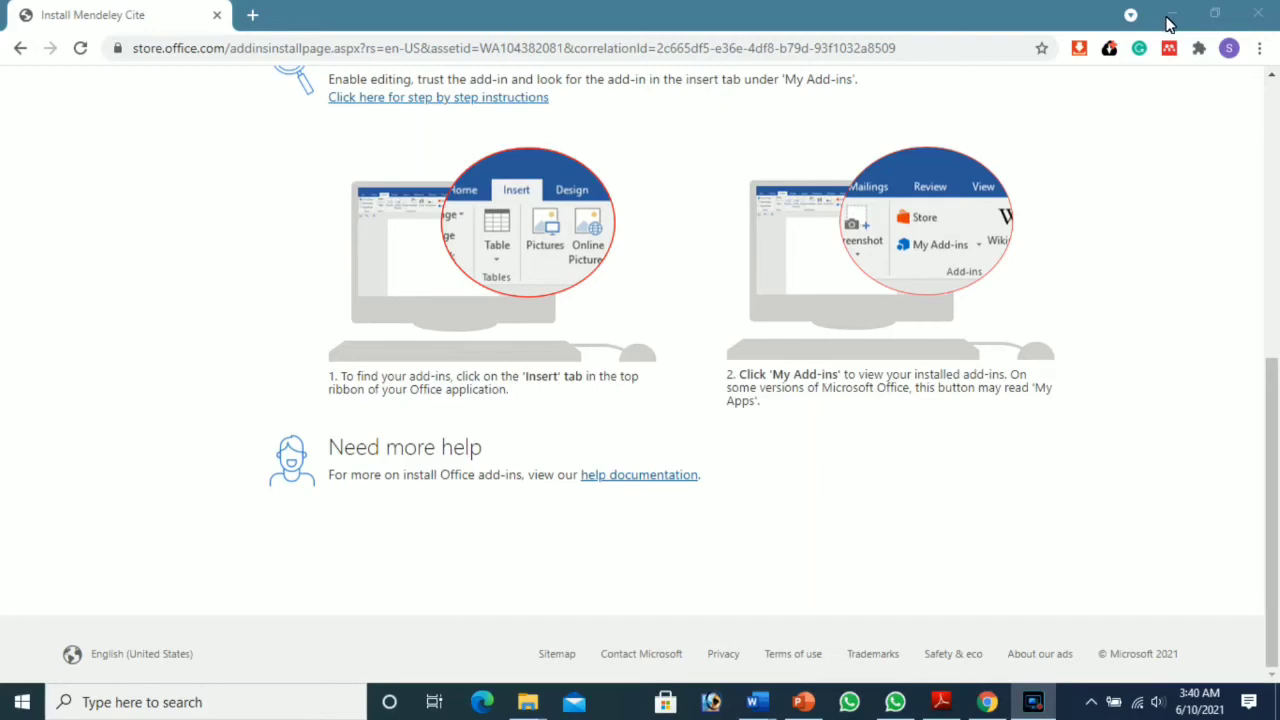
Step: Enter the account's Gmail address in the Elsevier Welcome Email field, fixing the typo
left_click(1172, 16)
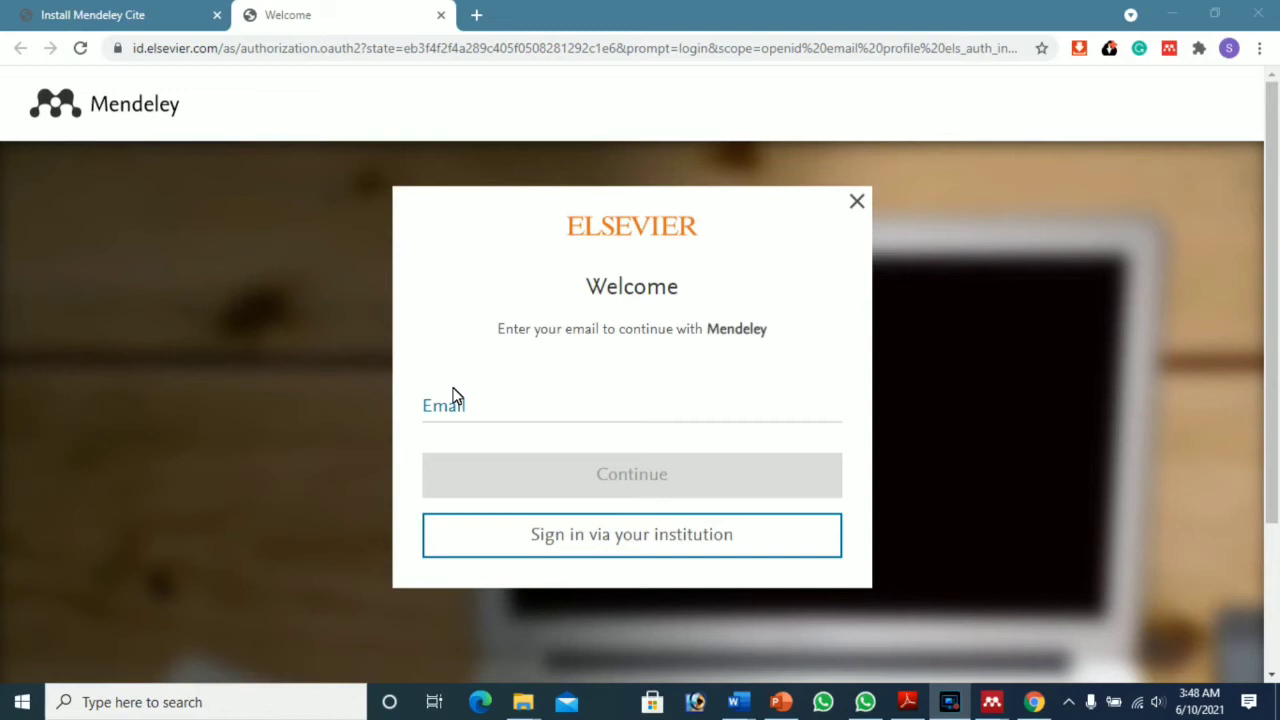
left_click(458, 415)
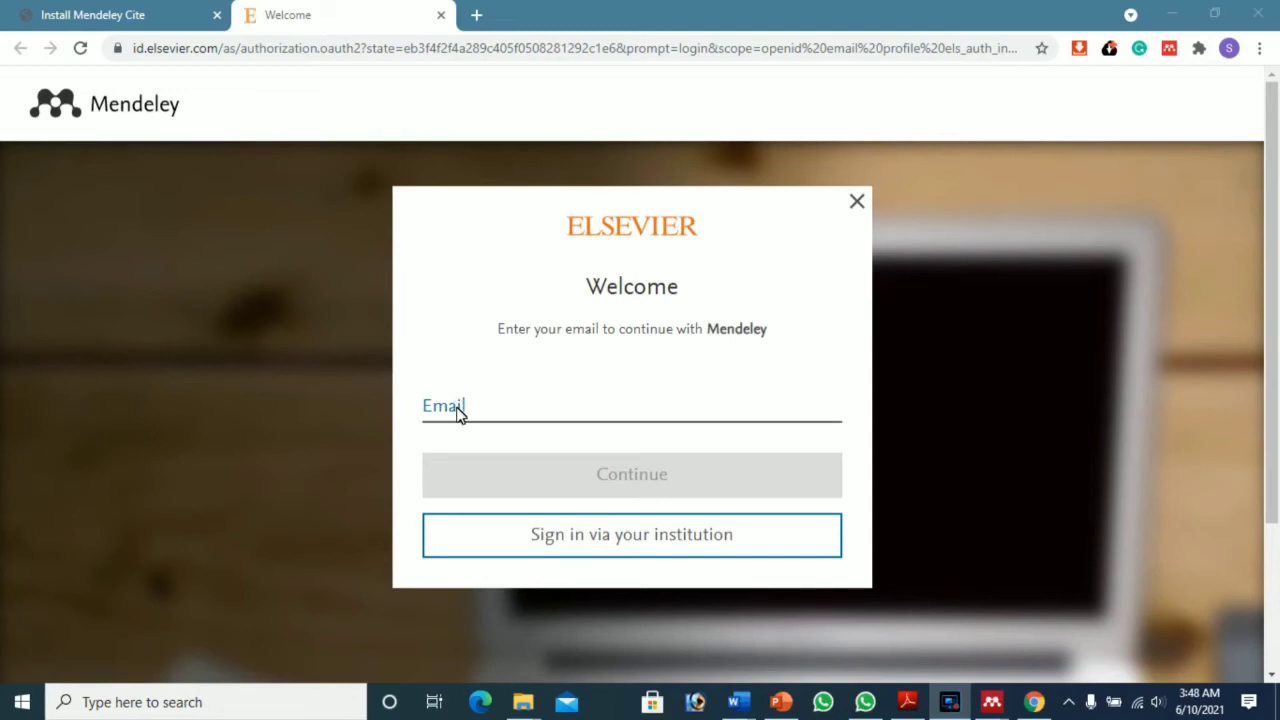
left_click(458, 415)
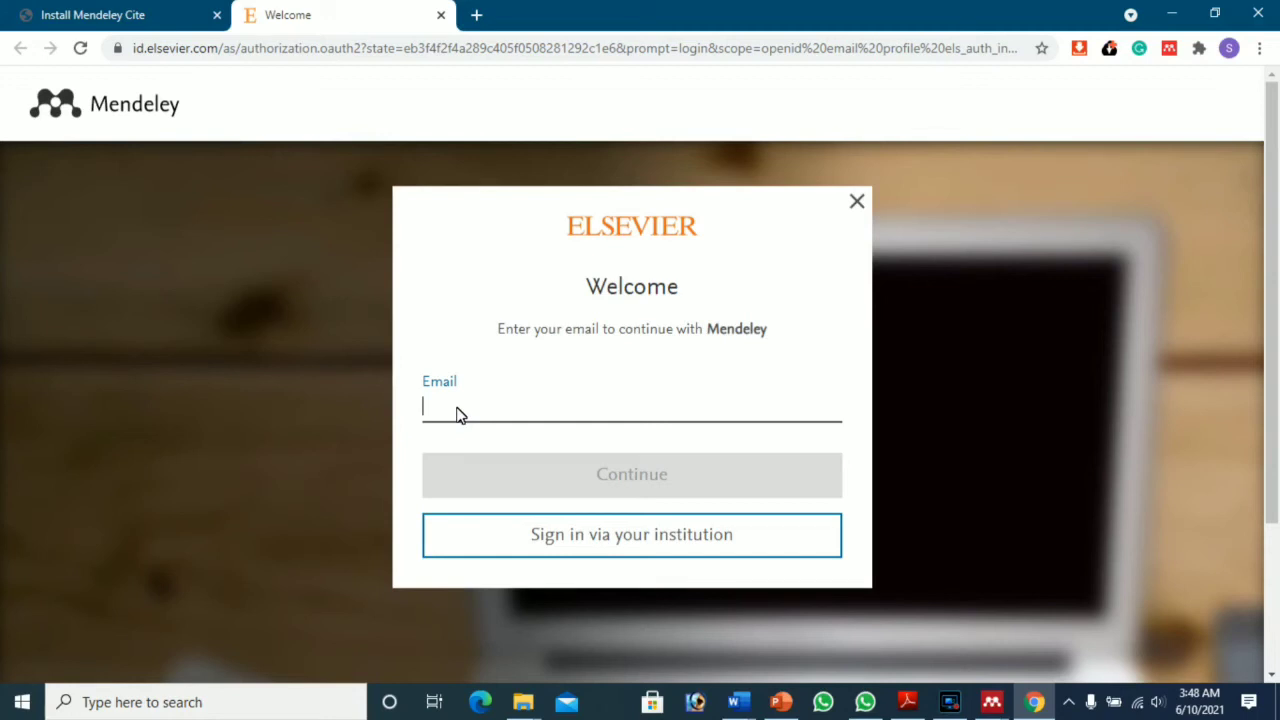
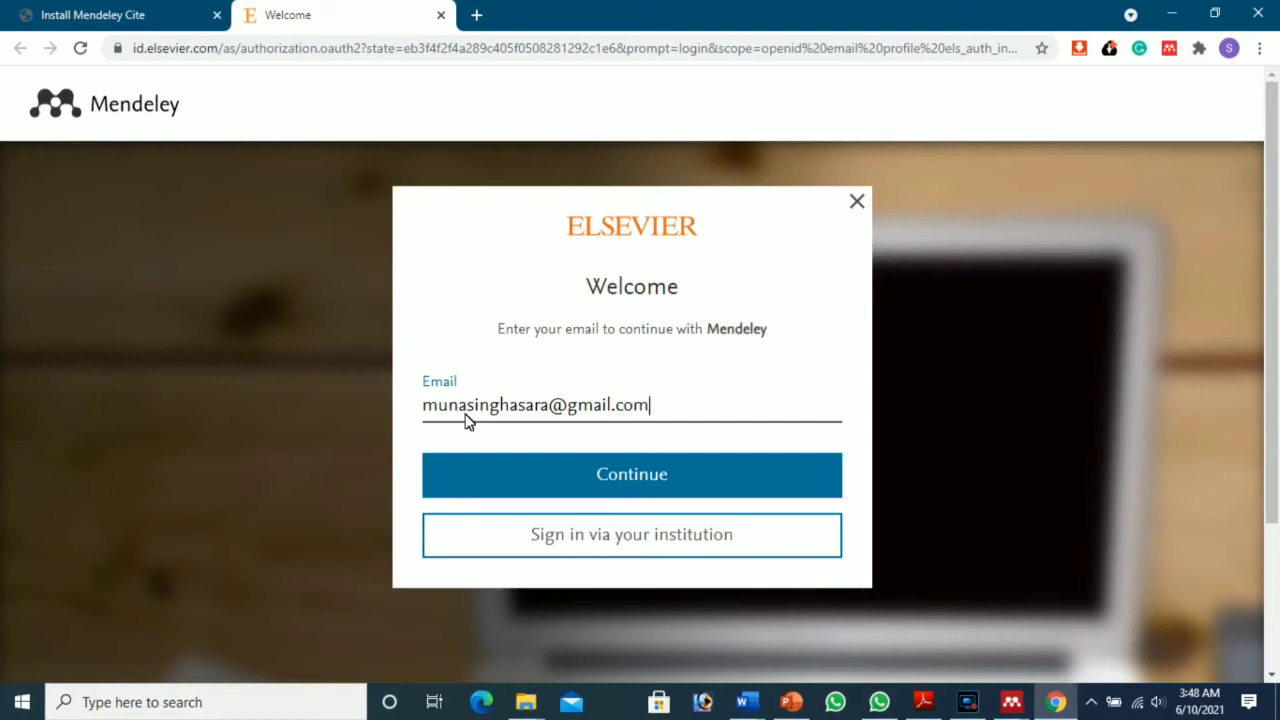
Step: Fill in the Register form with the user's given name, family name and a password, then register
left_click(550, 479)
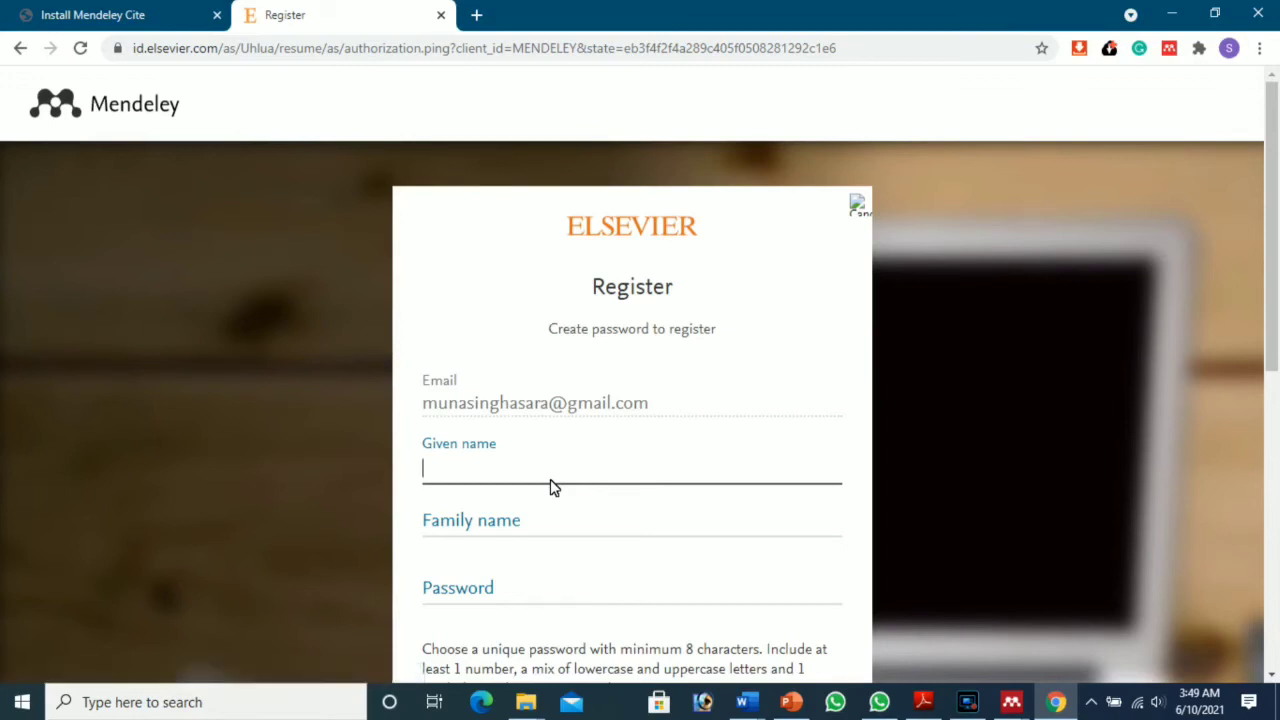
left_click(505, 536)
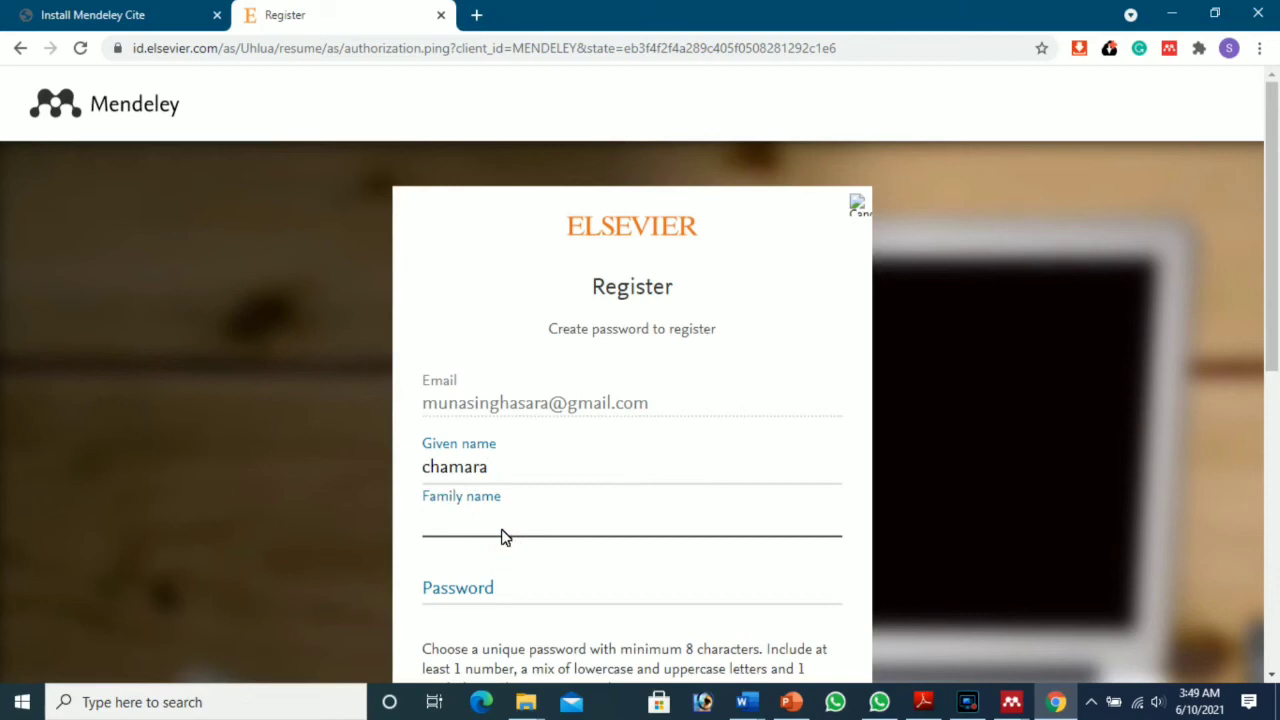
type("n")
type("u")
type("b")
key("BackSpace")
key("BackSpace")
key("BackSpace")
scroll(502, 535, "down", 2)
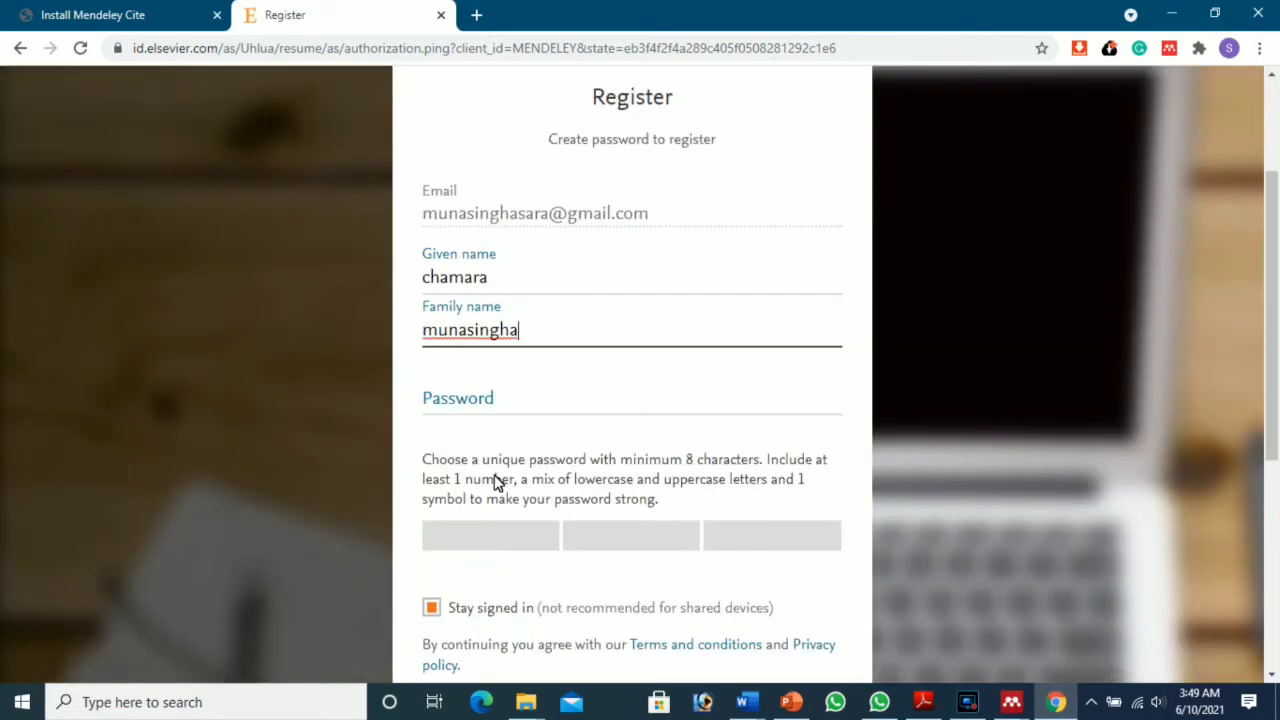
left_click(490, 405)
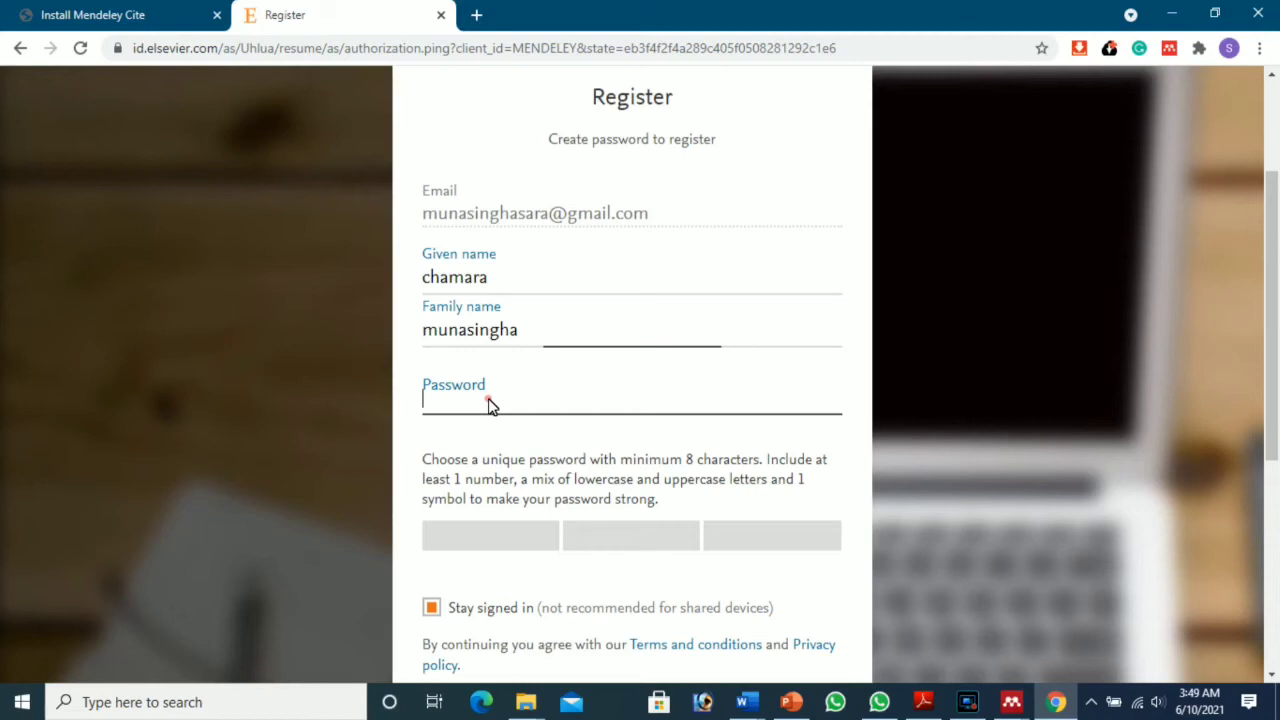
left_click(501, 368)
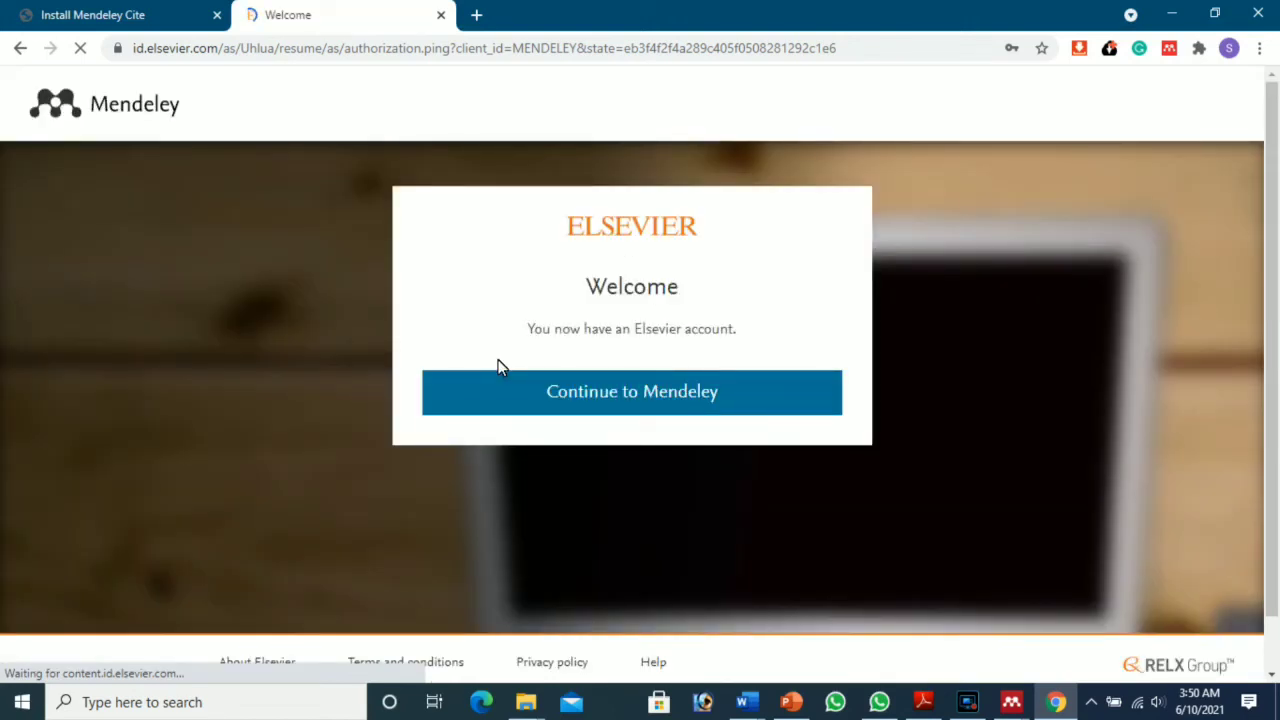
Step: Continue to Mendeley from the Elsevier confirmation page, then minimize Chrome
left_click(598, 409)
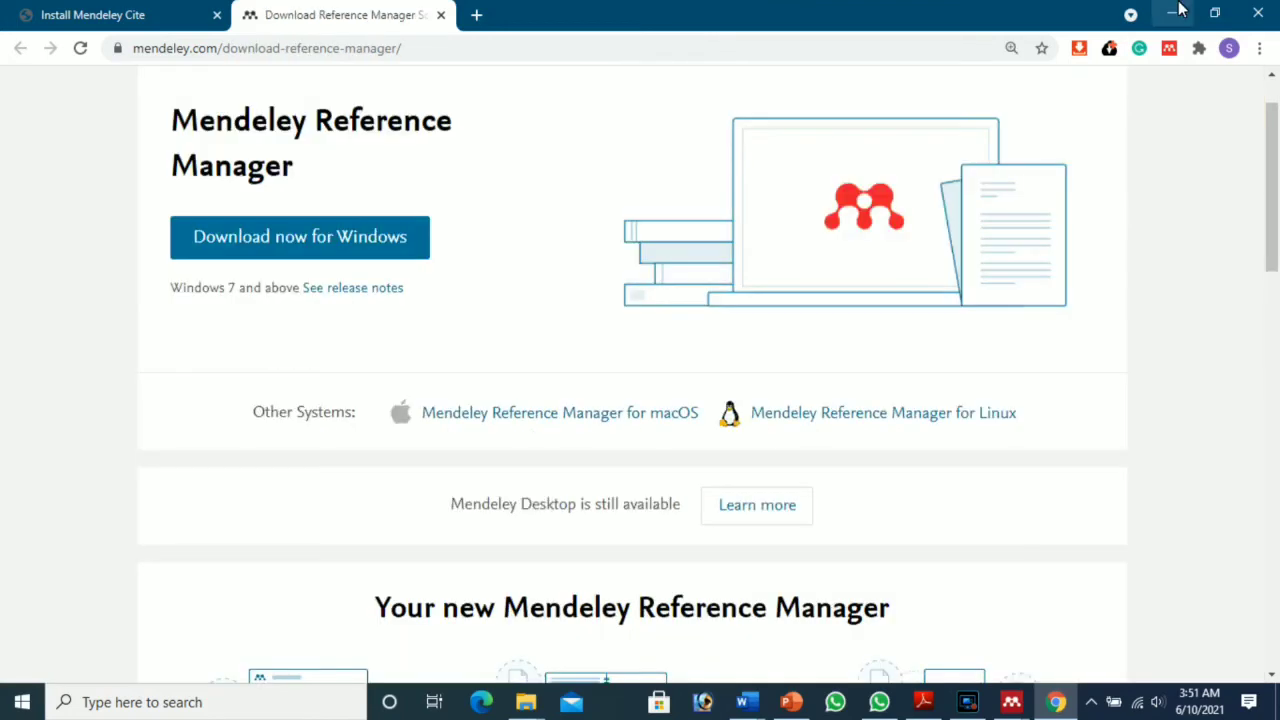
left_click(1171, 13)
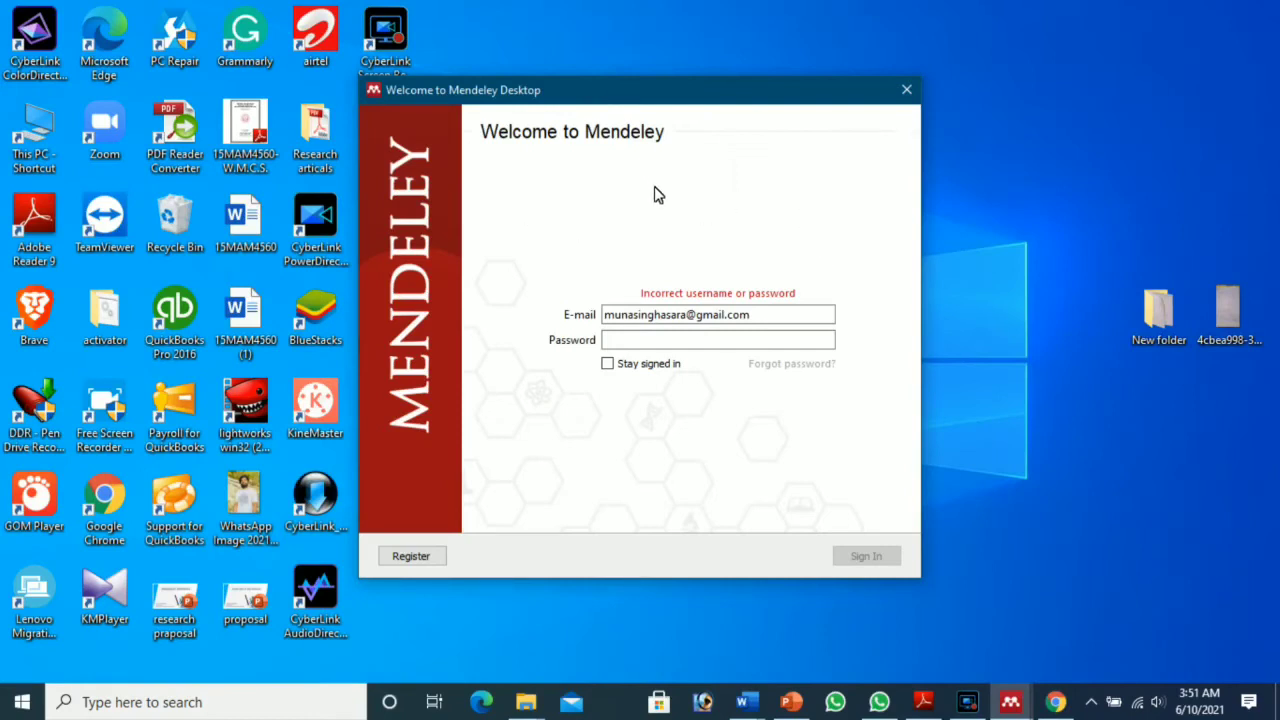
Step: Sign in to Mendeley Desktop with the account password, choosing to stay signed in on this computer
left_click(636, 345)
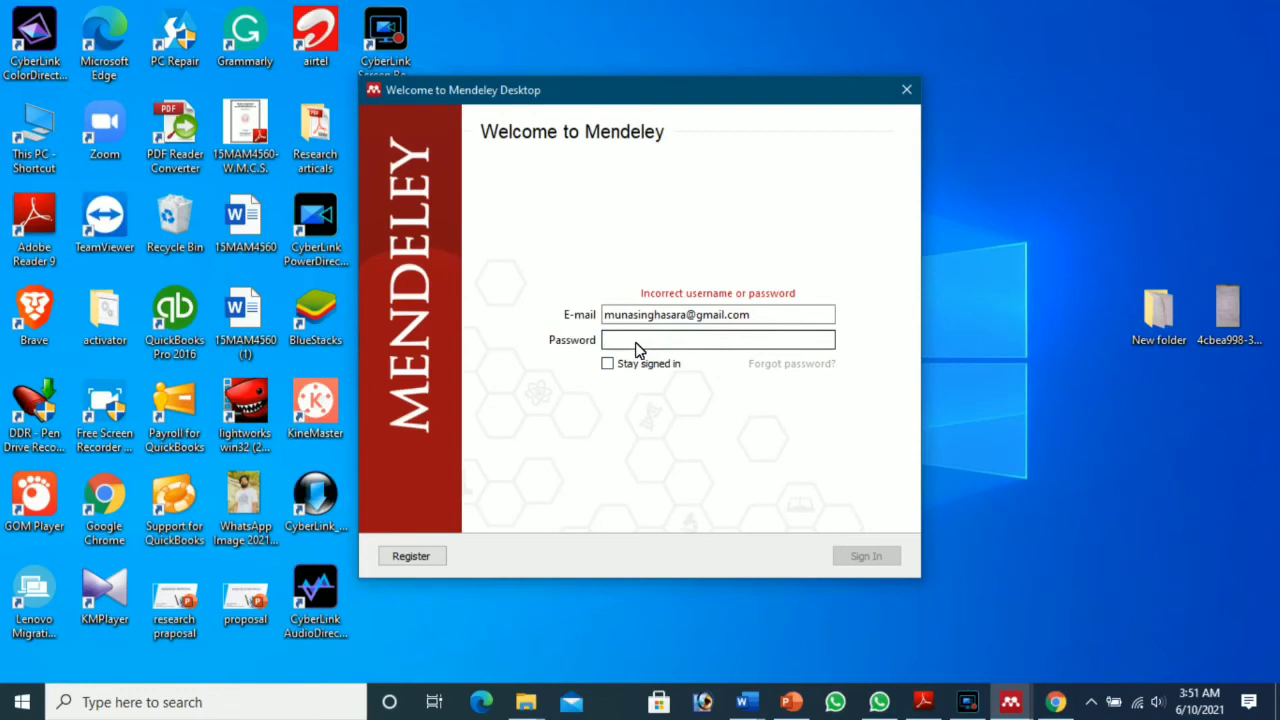
type("••••••")
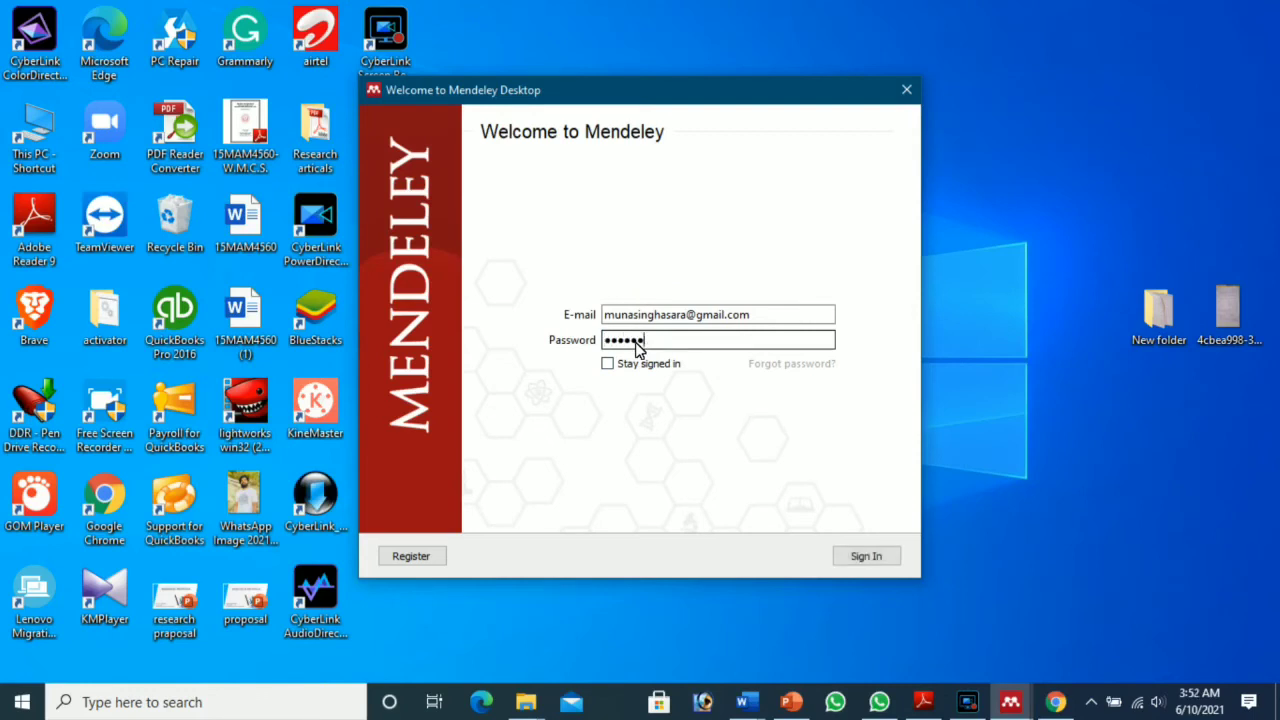
type("••")
left_click(608, 365)
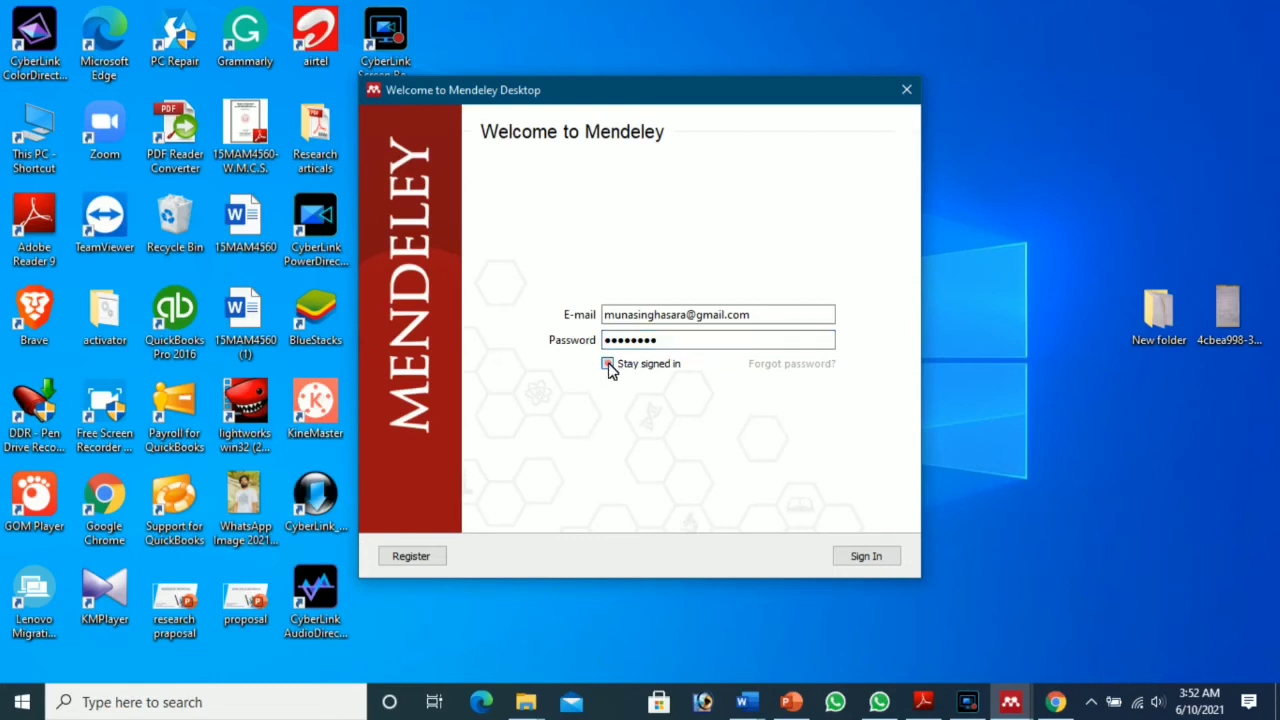
left_click(854, 556)
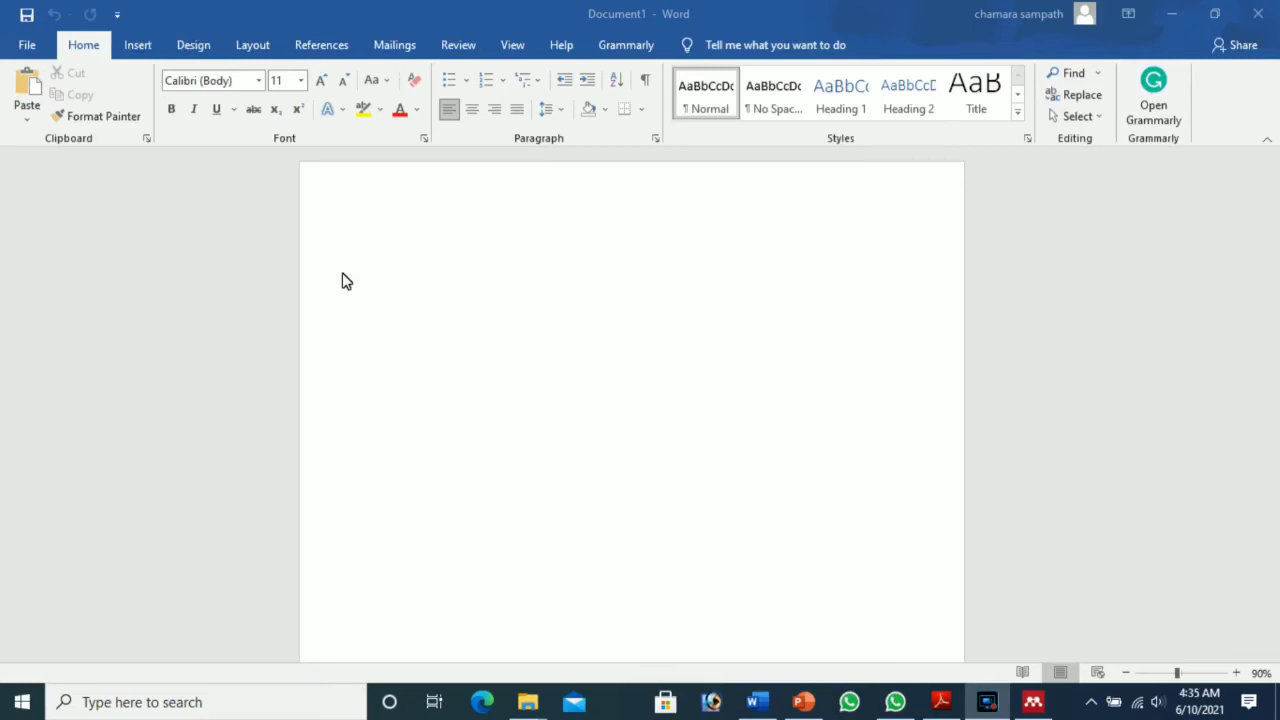
Step: Type 'Referen' as a heading on the blank Word page and check the Mendeley Cite pane options
left_click(383, 272)
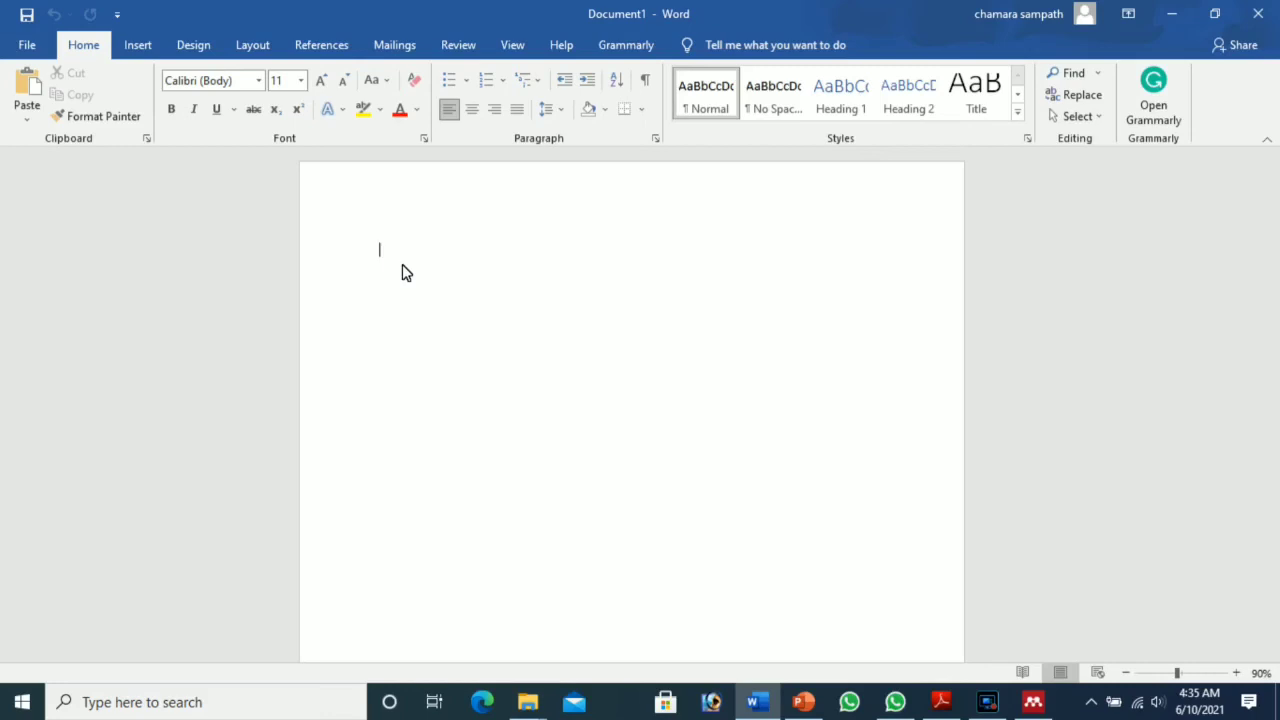
type("Re")
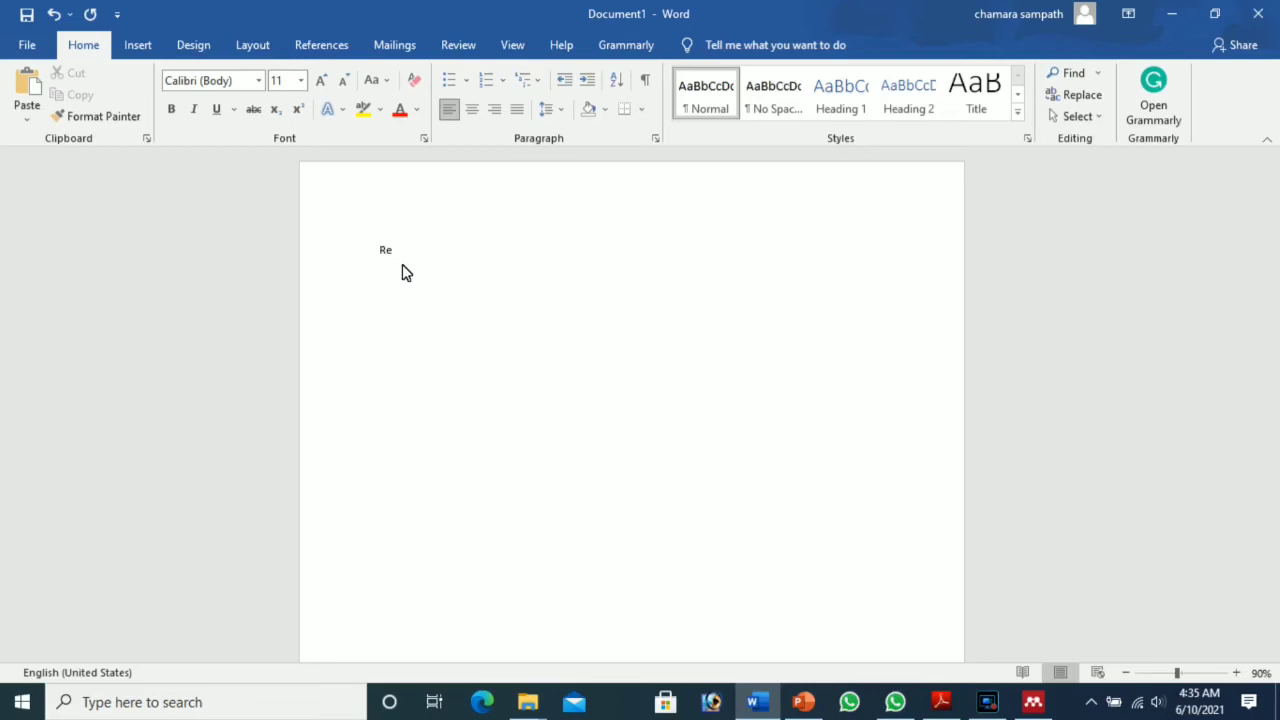
type("ferences")
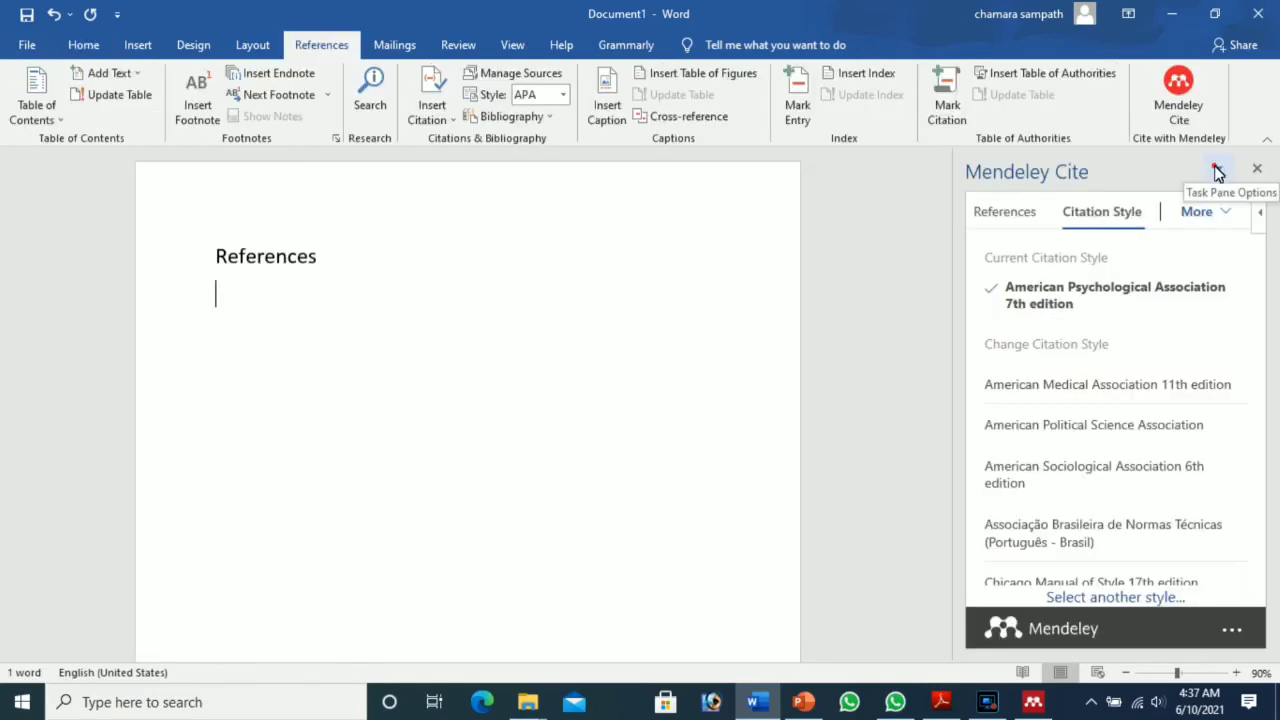
left_click(1217, 172)
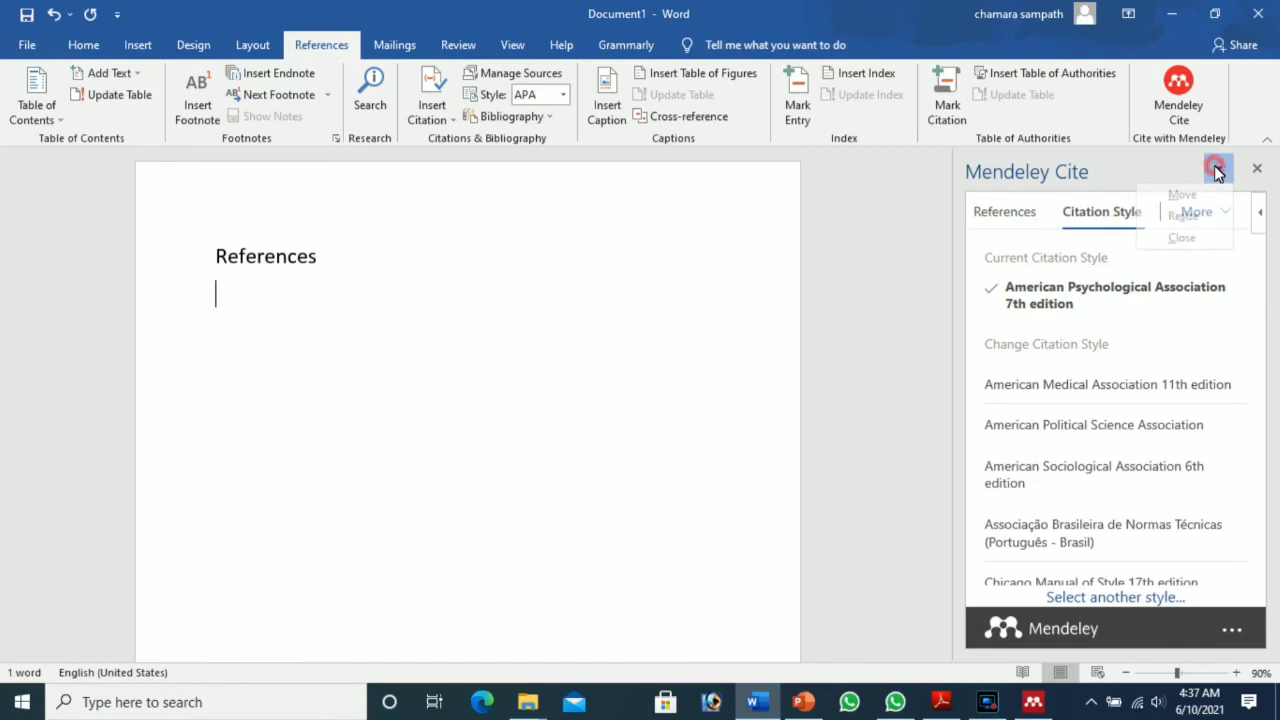
left_click(1217, 172)
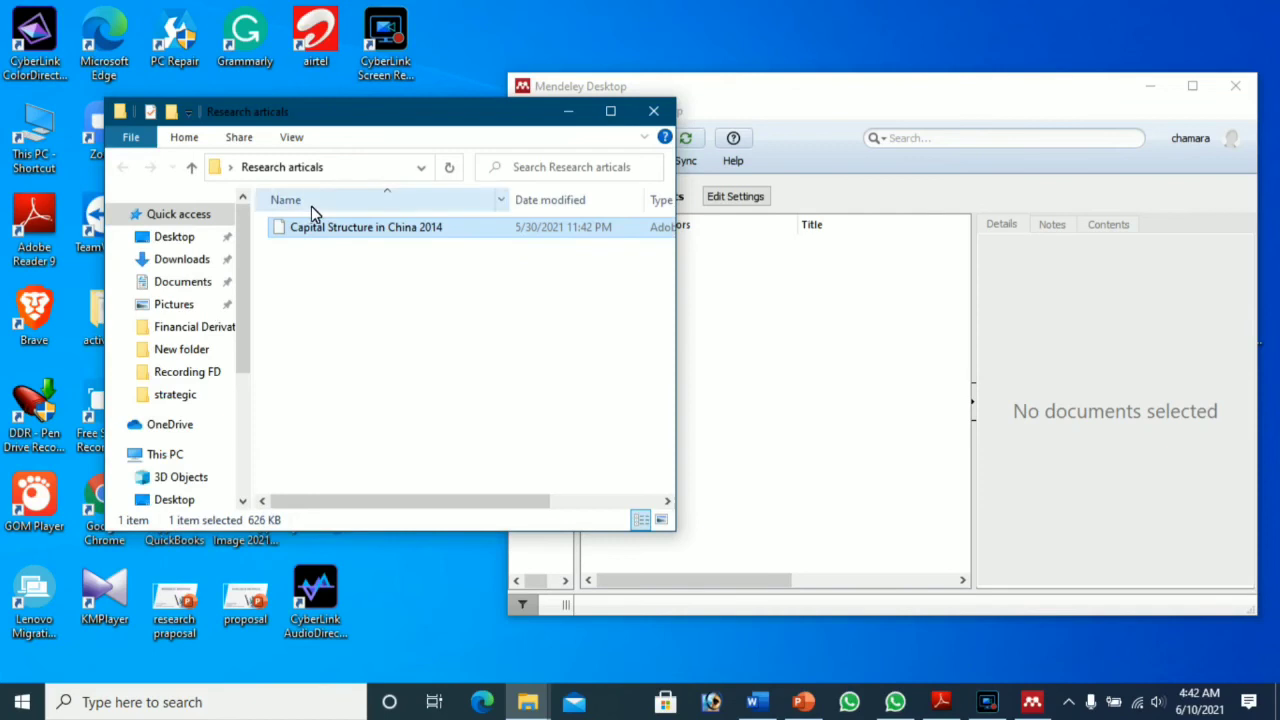
Step: Drag the Capital Structure in China 2014 PDF into the Mendeley library and minimize the folder window
left_click_drag(322, 232, 853, 299)
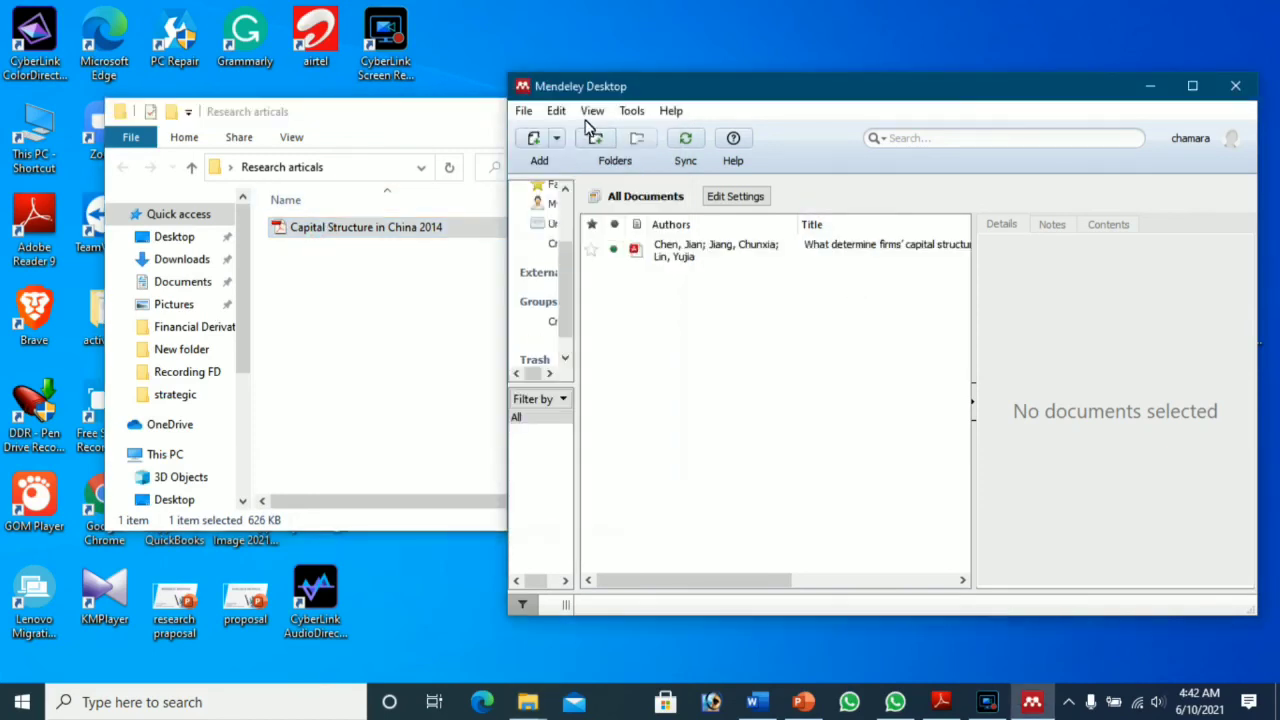
left_click(440, 135)
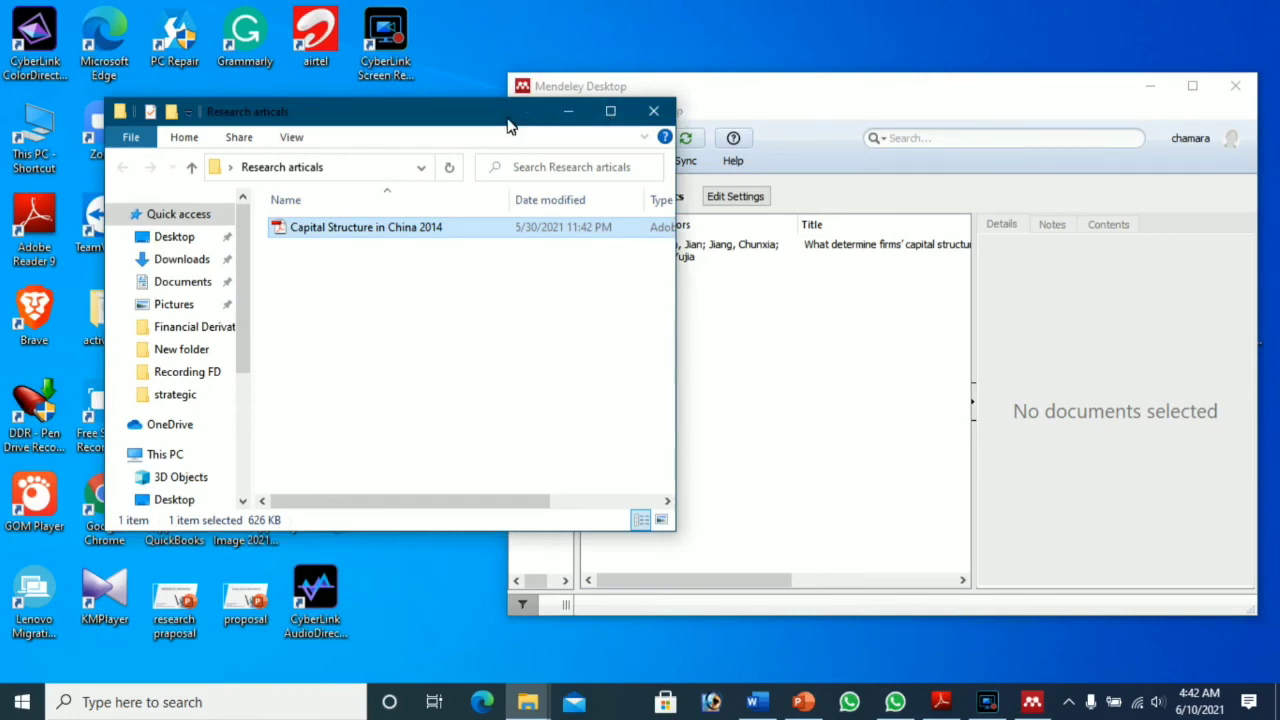
left_click(567, 112)
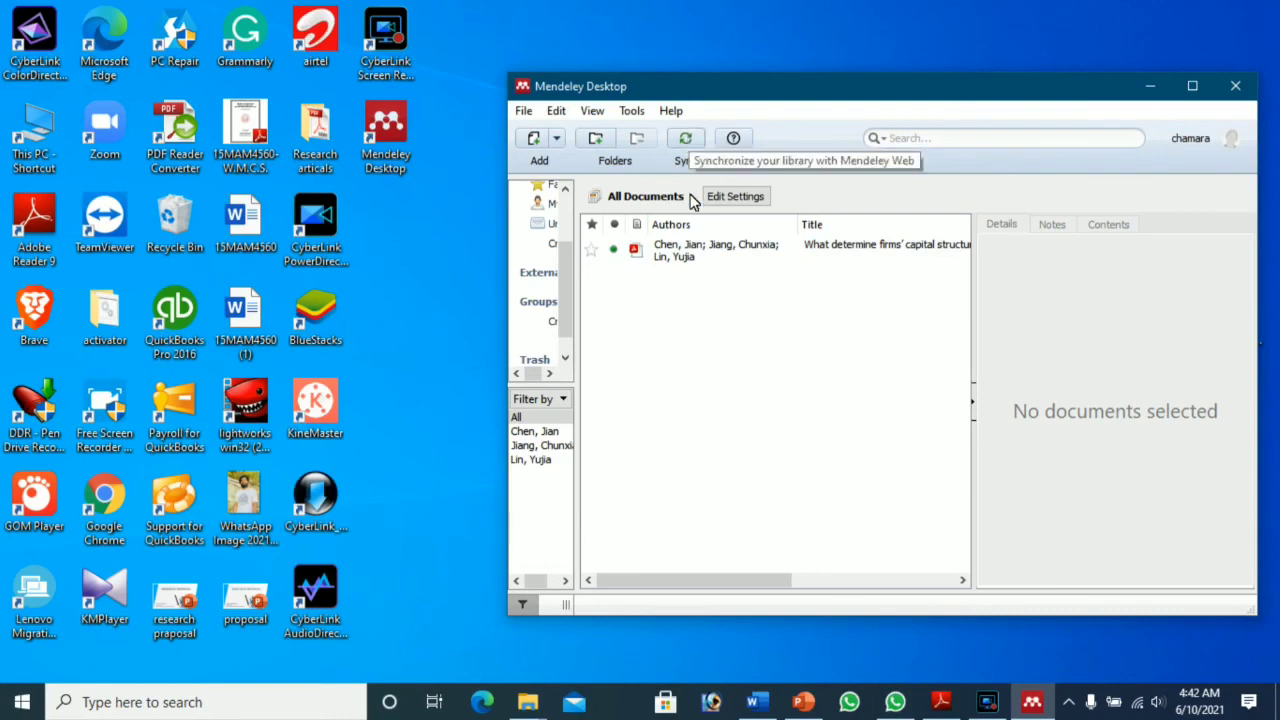
Step: Review the added paper's details, sync the library with Mendeley Web, and minimize Mendeley Desktop
left_click(708, 251)
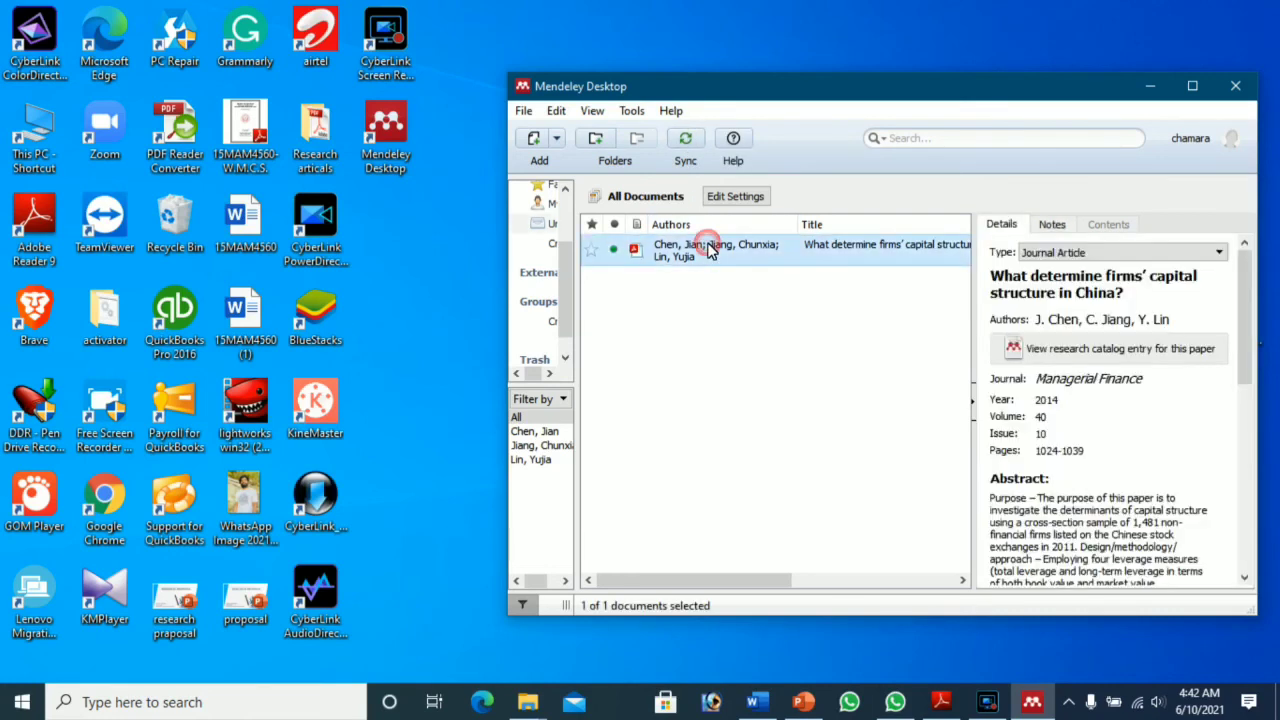
left_click(688, 148)
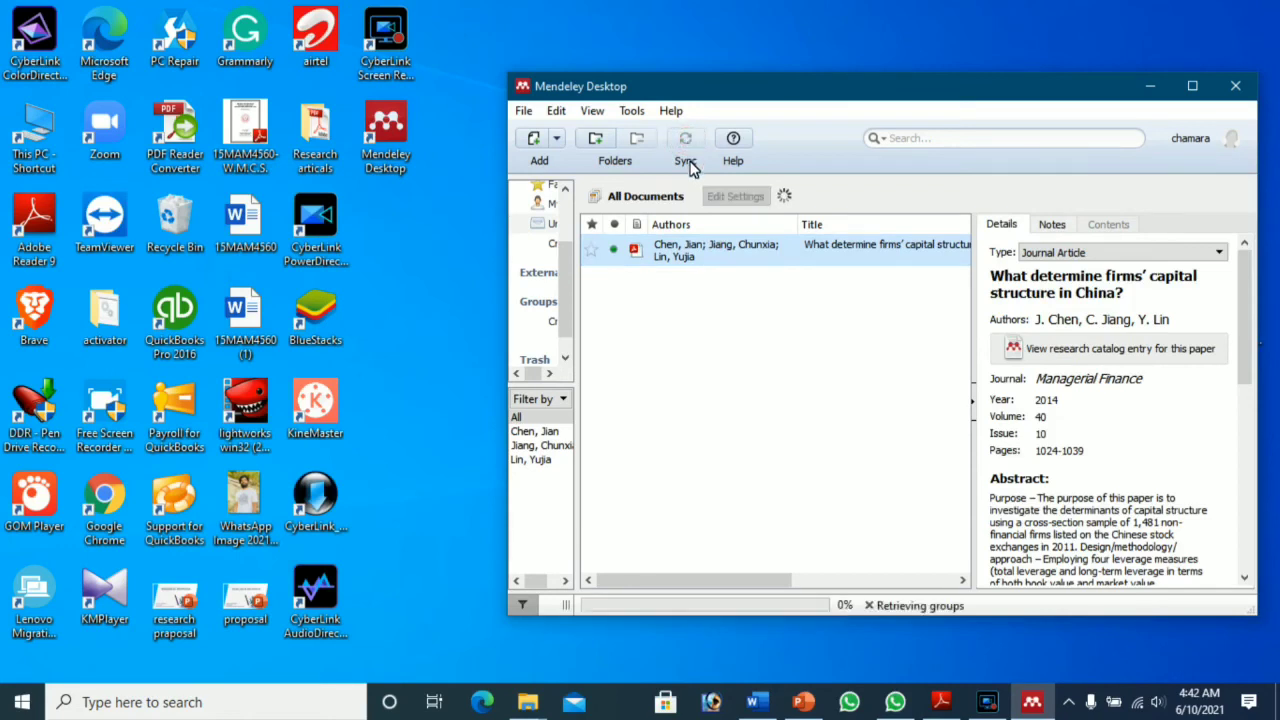
left_click(757, 325)
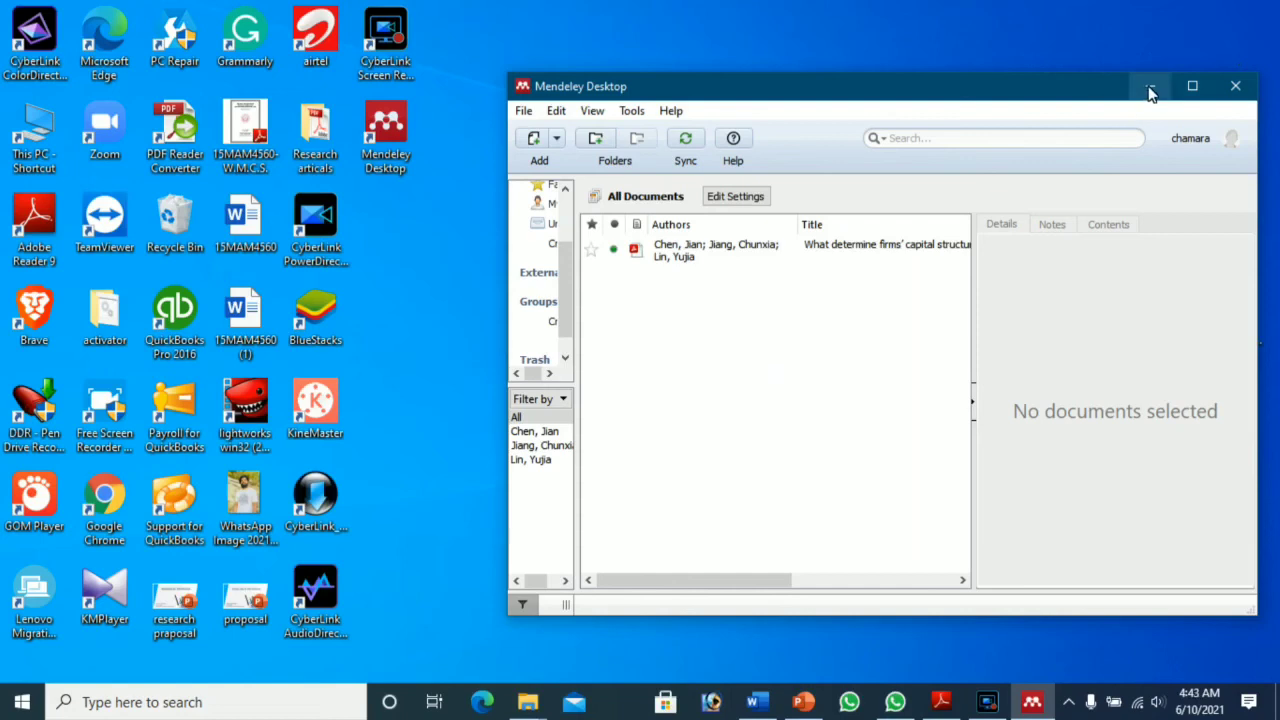
left_click(1150, 86)
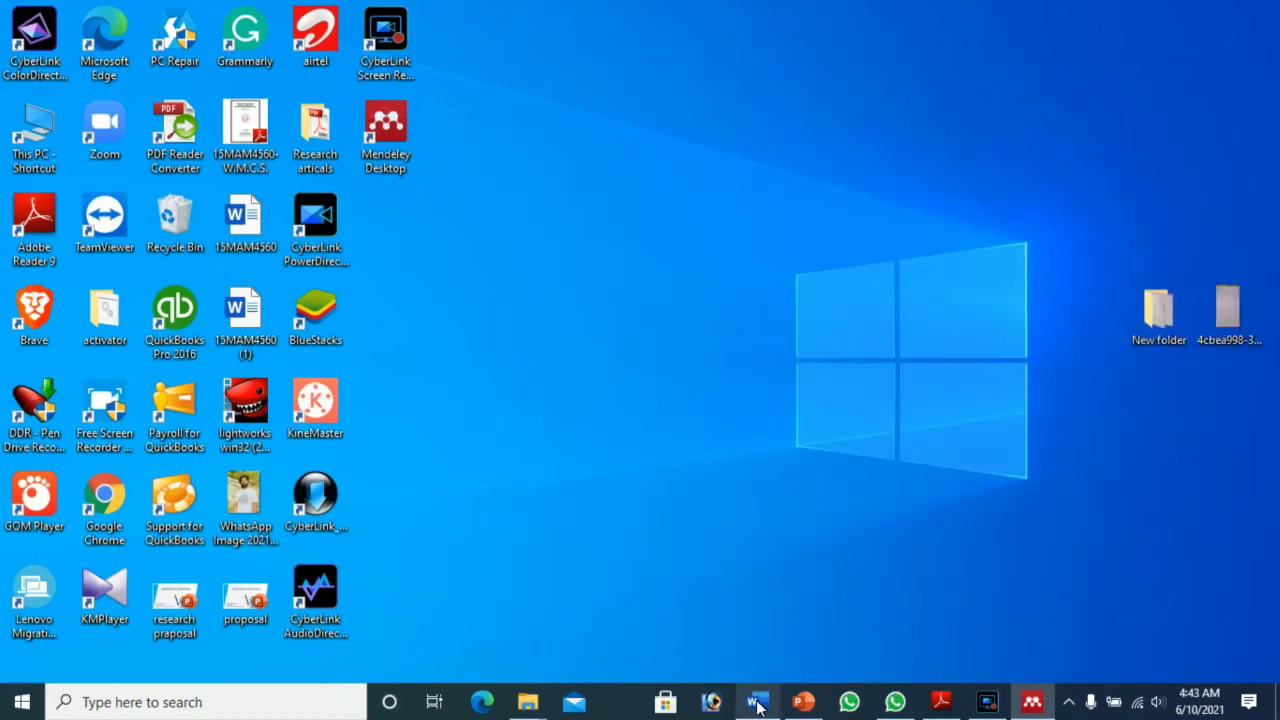
Step: Cite the Chen et al. 2014 paper from the Mendeley Cite pane and insert its bibliography into Document1
left_click(757, 703)
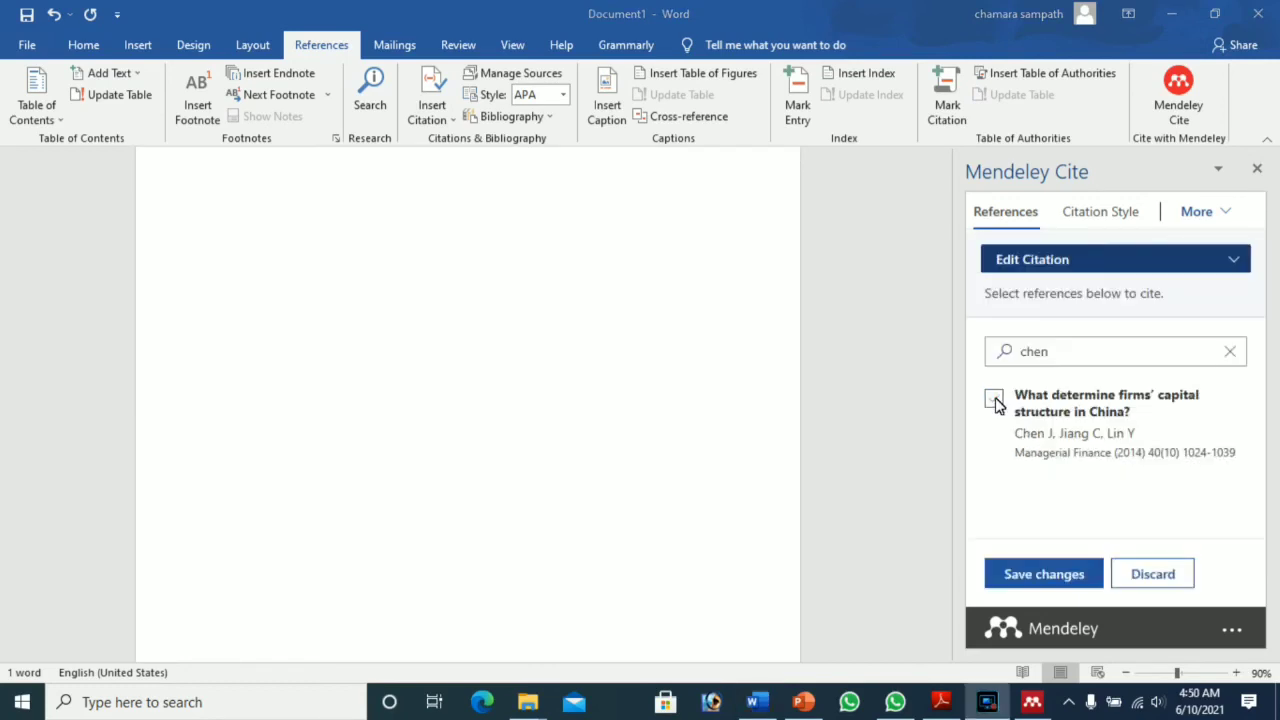
left_click(995, 401)
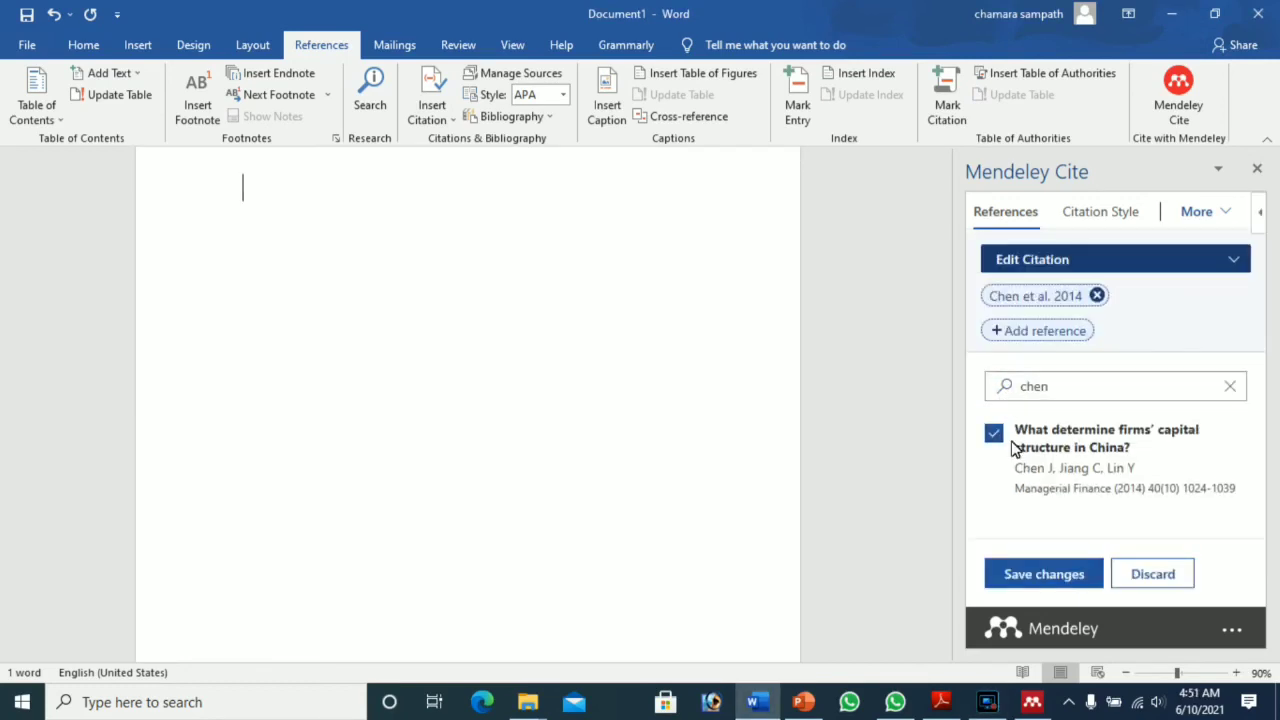
left_click(1038, 297)
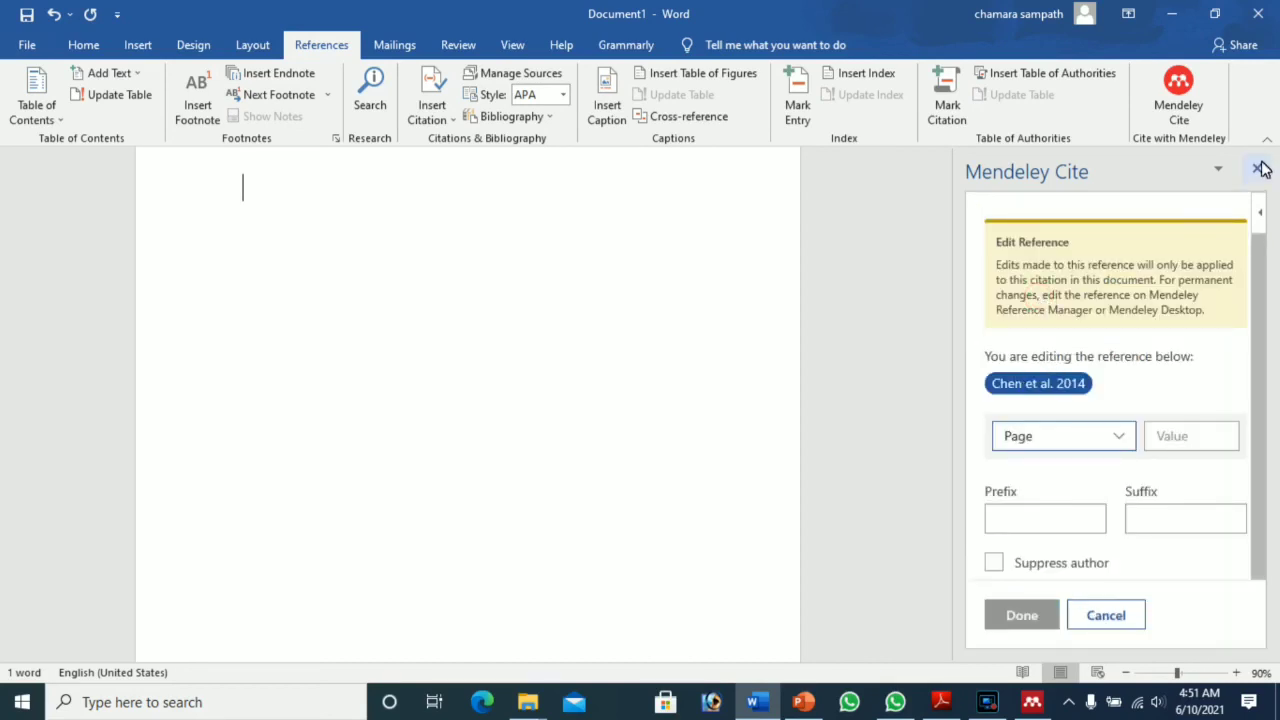
left_click(1080, 620)
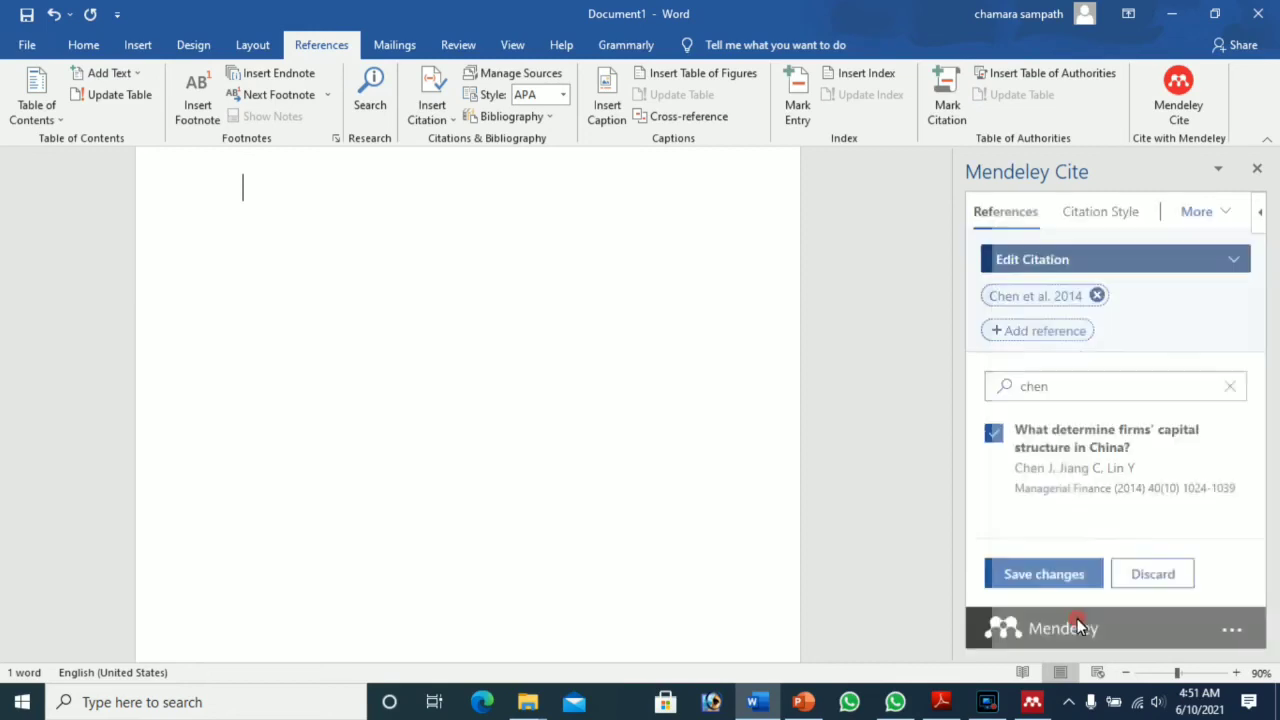
left_click(1063, 578)
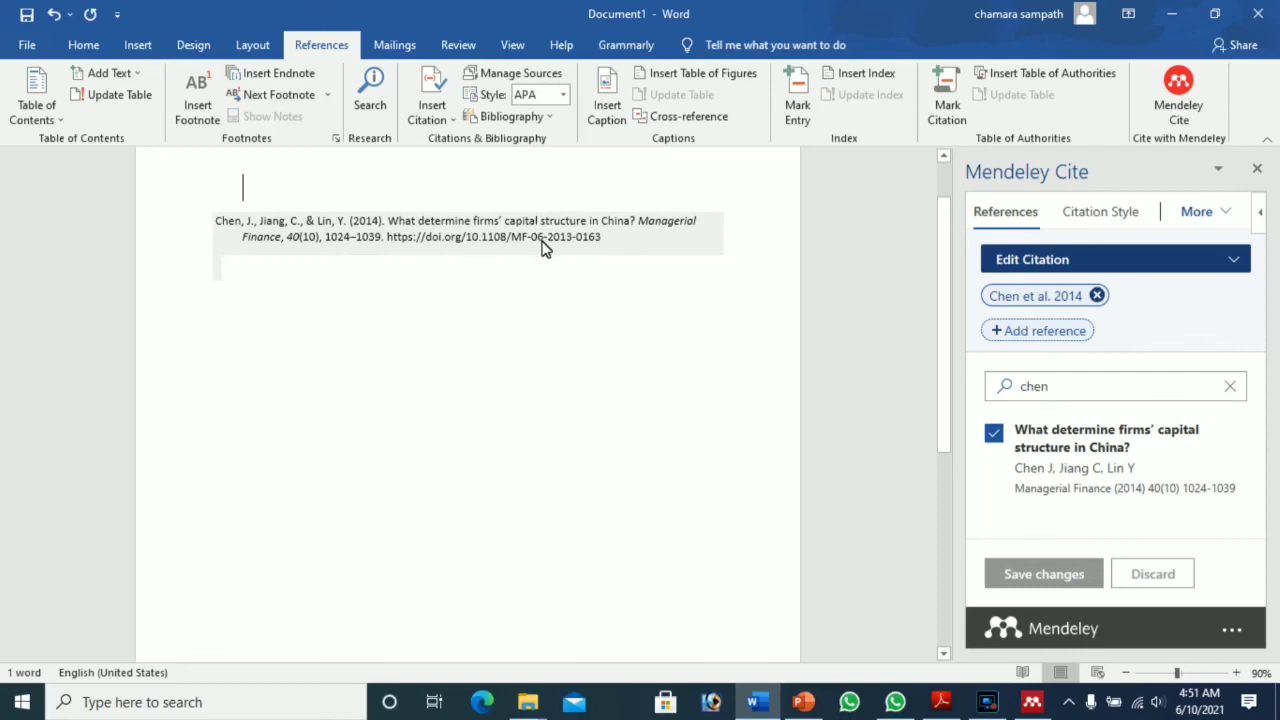
left_click(1219, 215)
left_click(1172, 244)
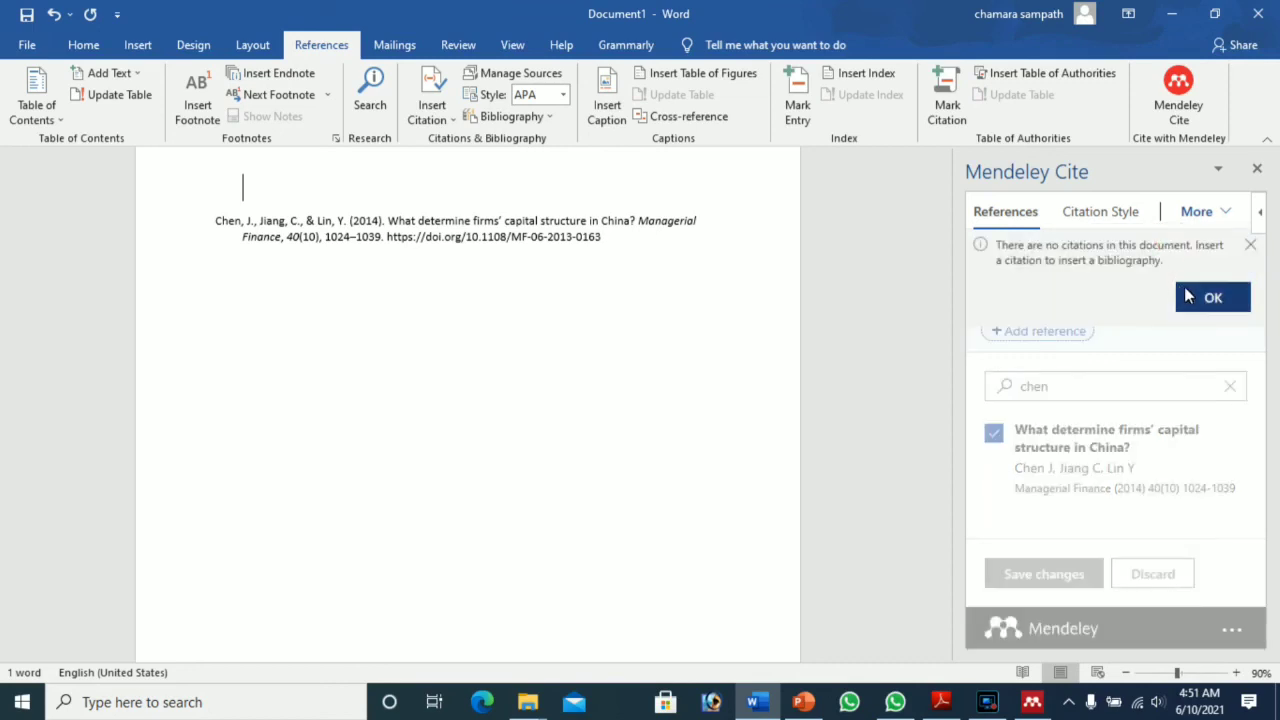
Step: Dismiss the no-citations notice and remove Chen et al. 2014 from the citation, saving the change
left_click(1188, 290)
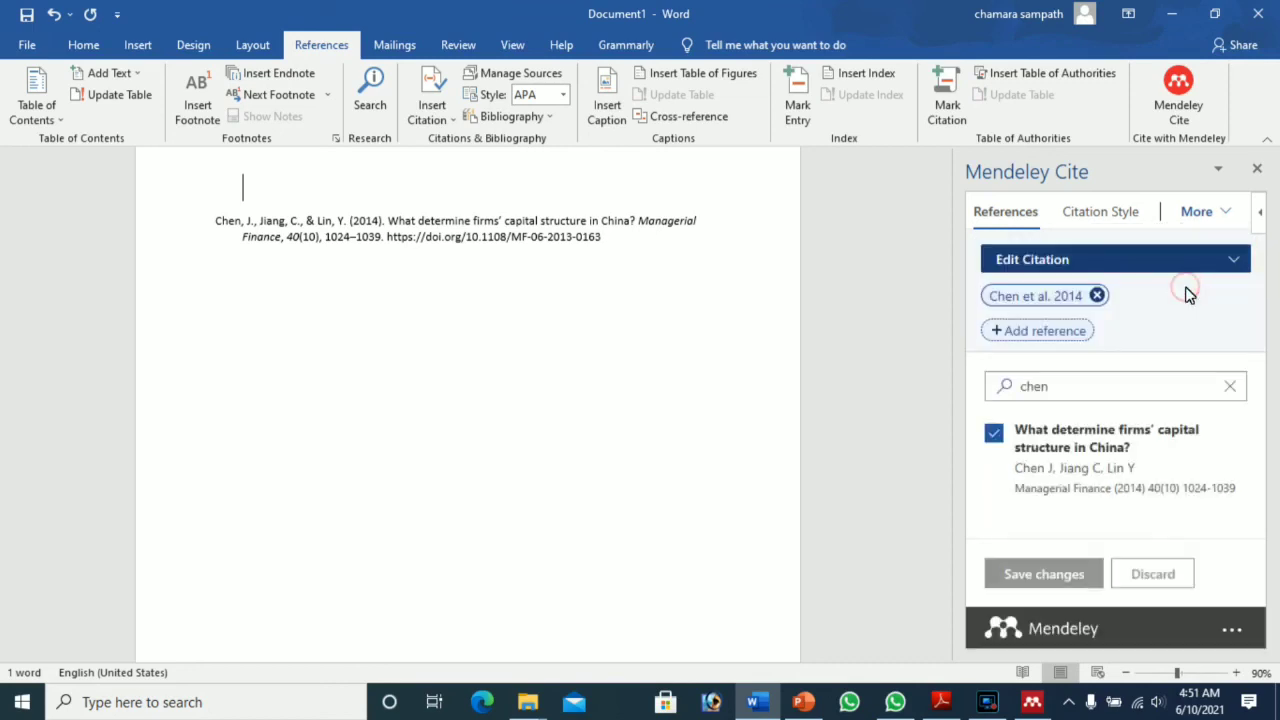
left_click(1098, 296)
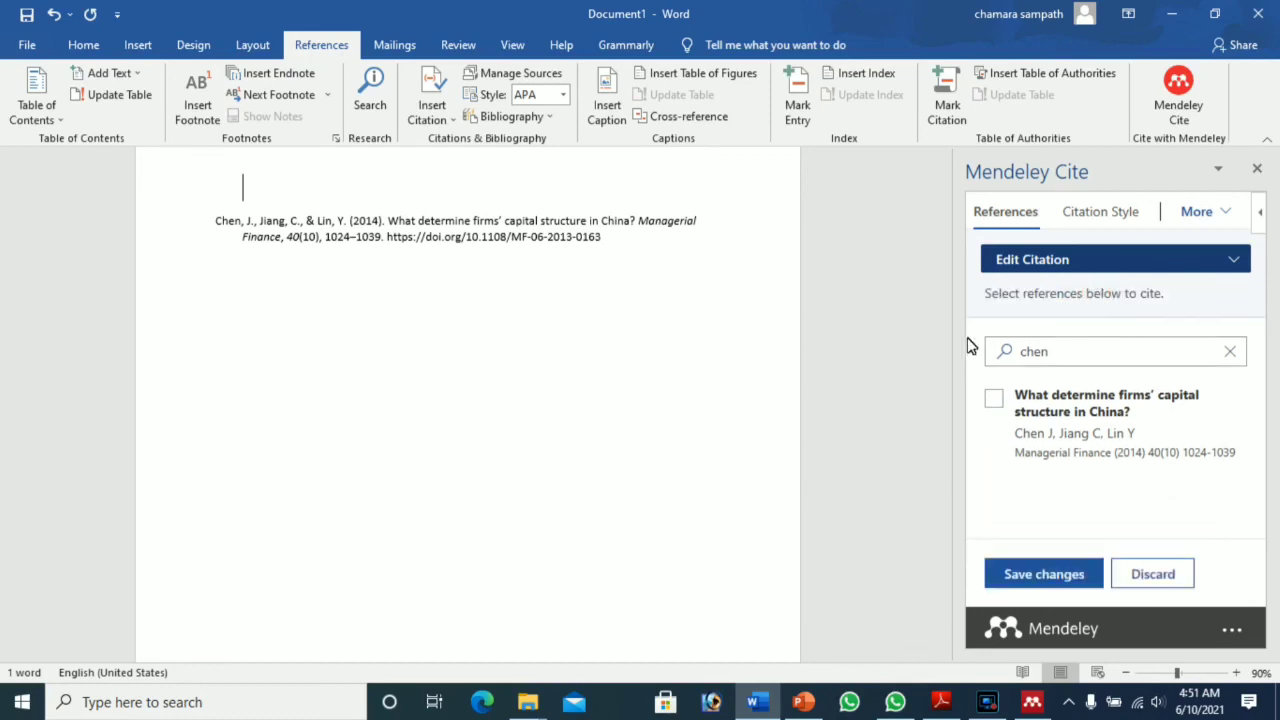
left_click(1236, 261)
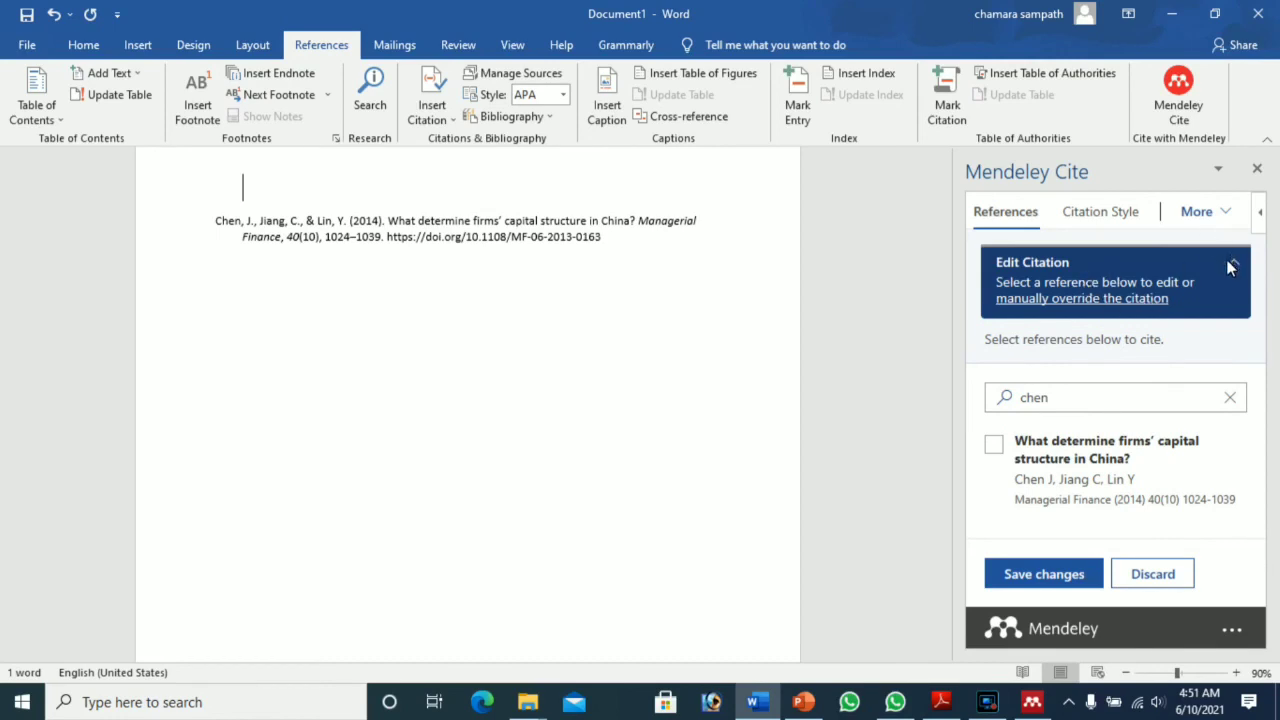
left_click(1236, 264)
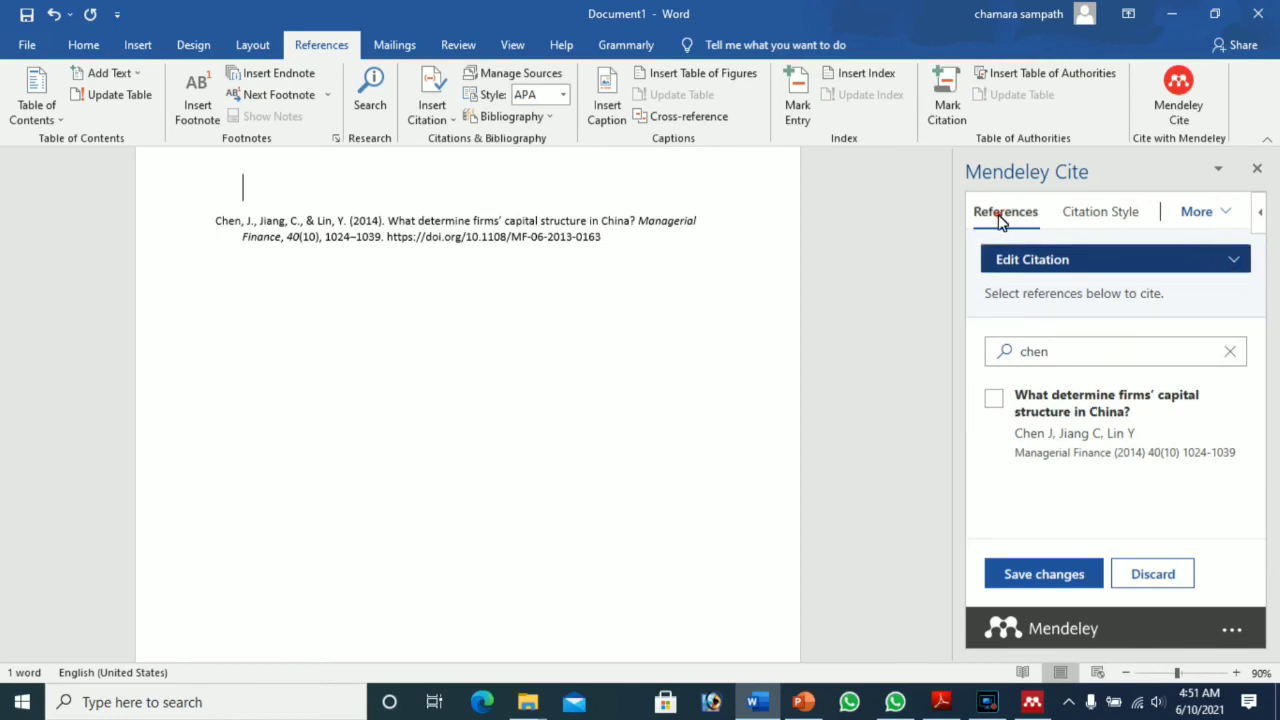
left_click(1051, 586)
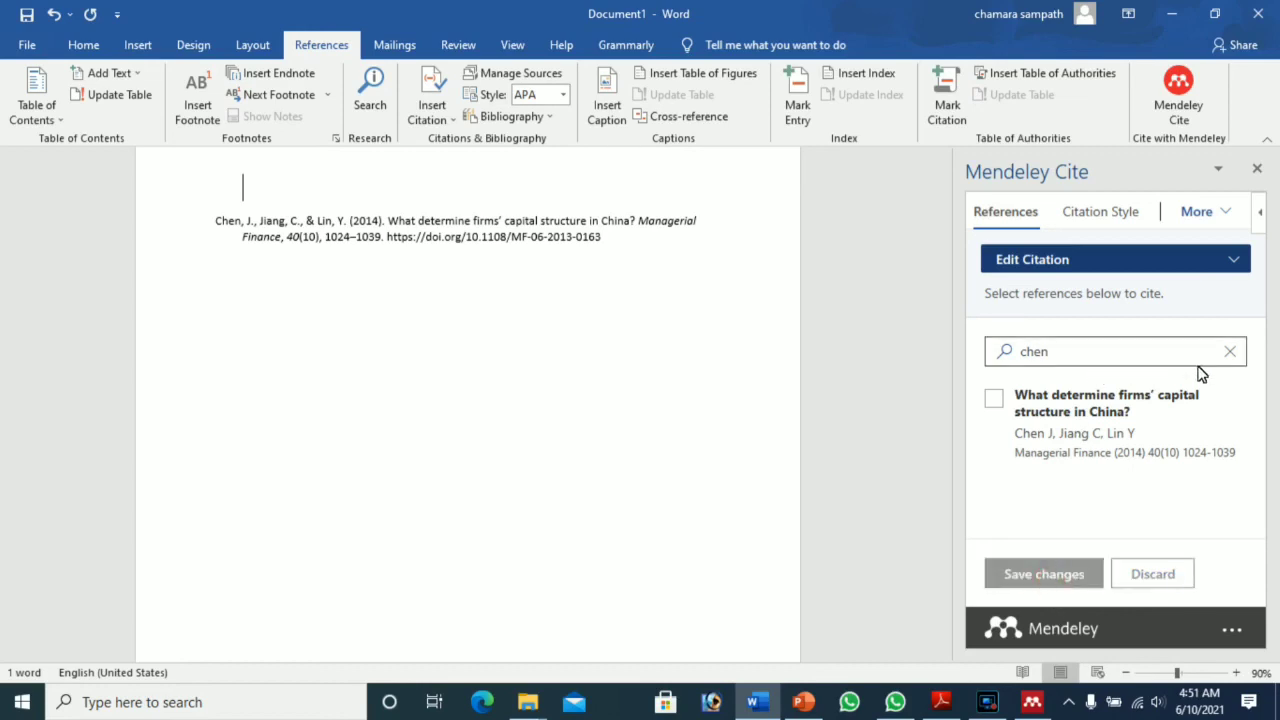
Step: Re-add the Chen paper to the citation and select the whole bibliography entry
left_click(1230, 351)
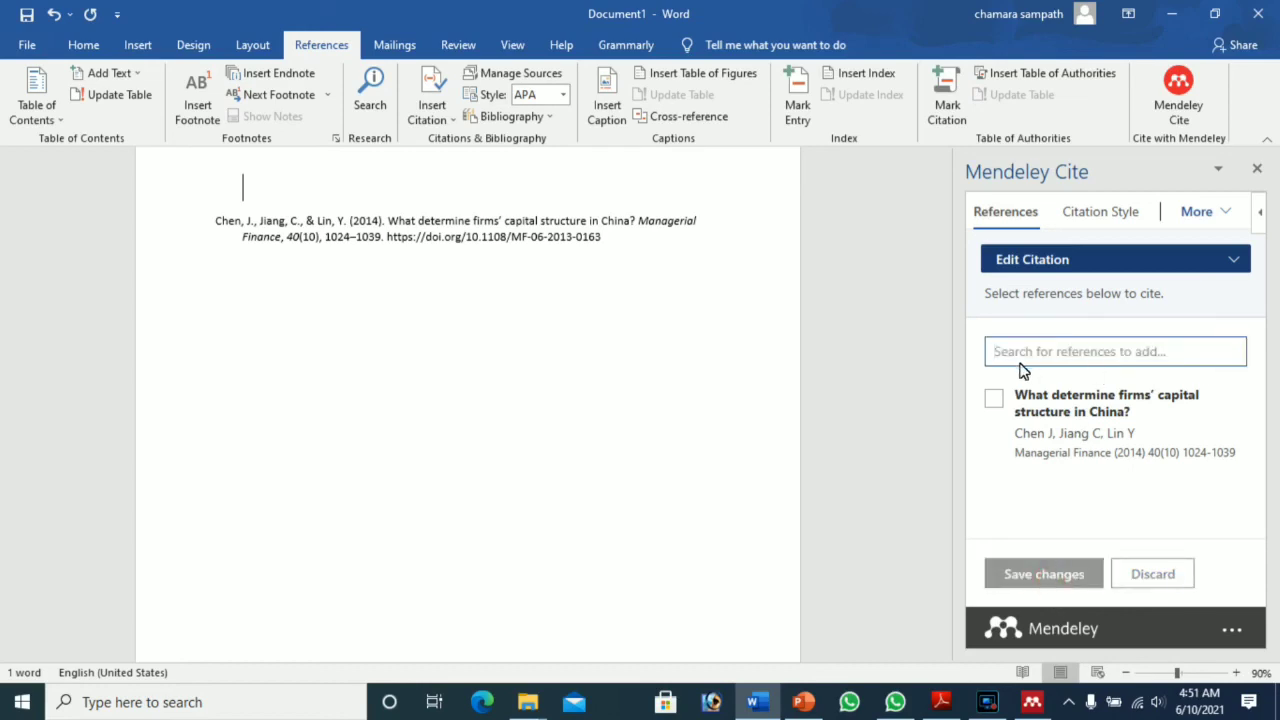
left_click(990, 402)
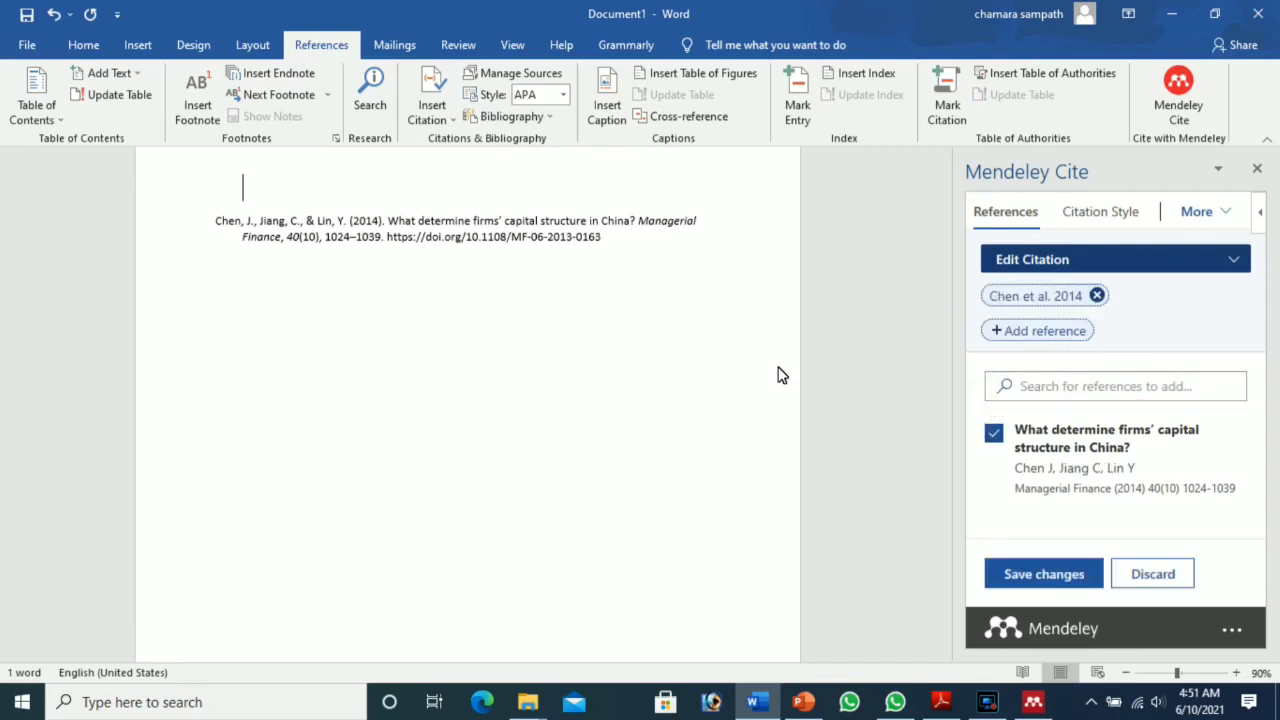
left_click_drag(215, 222, 726, 254)
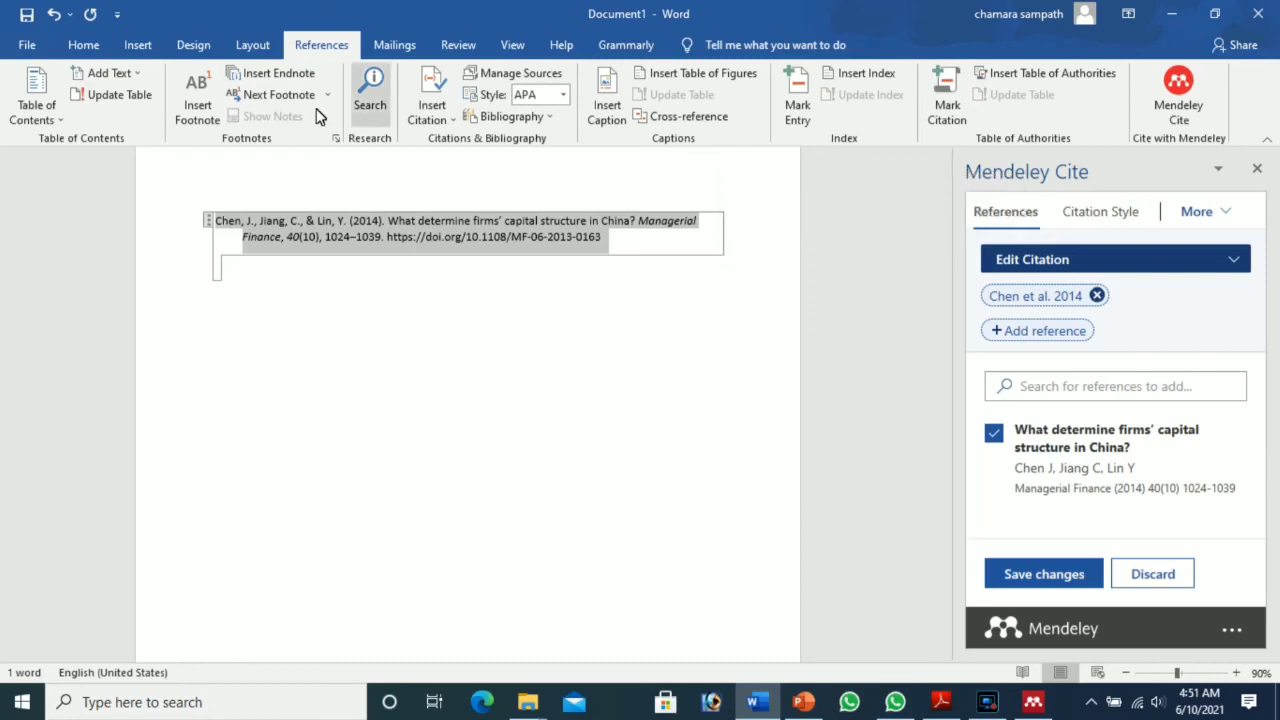
Step: Grow the selected APA reference entry's font to 18 pt from the Home tab
left_click(100, 45)
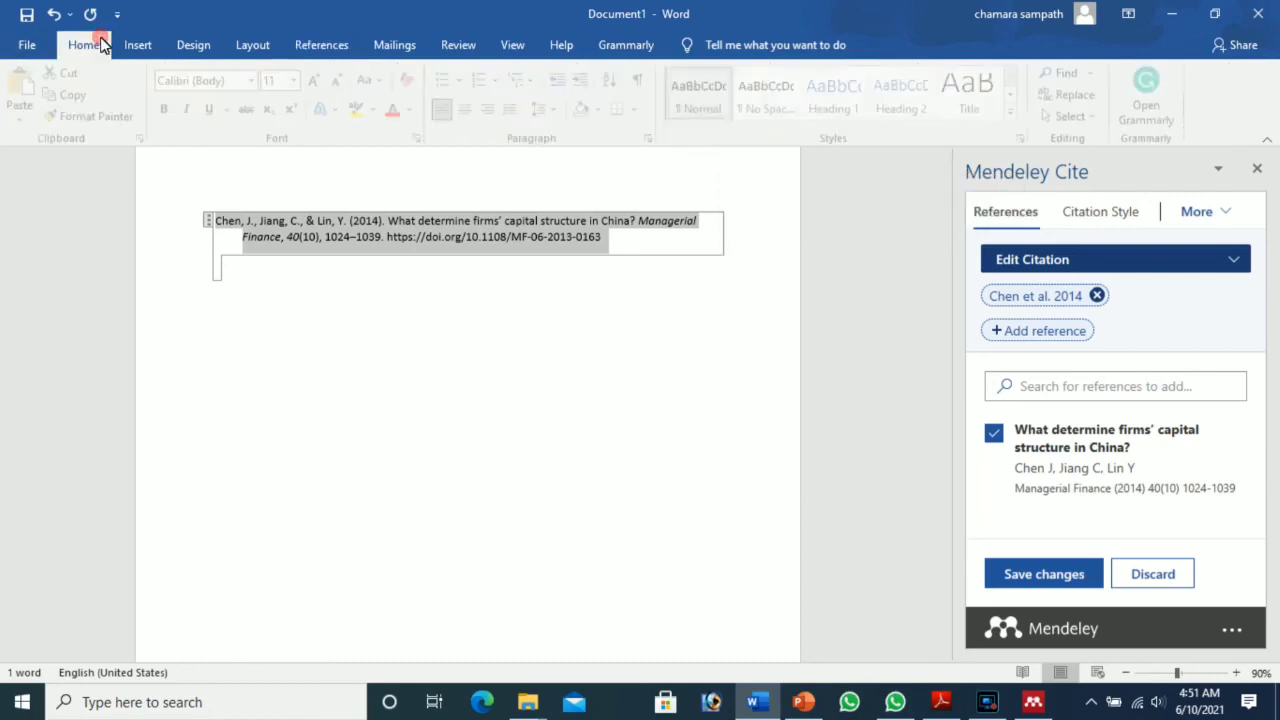
left_click(320, 80)
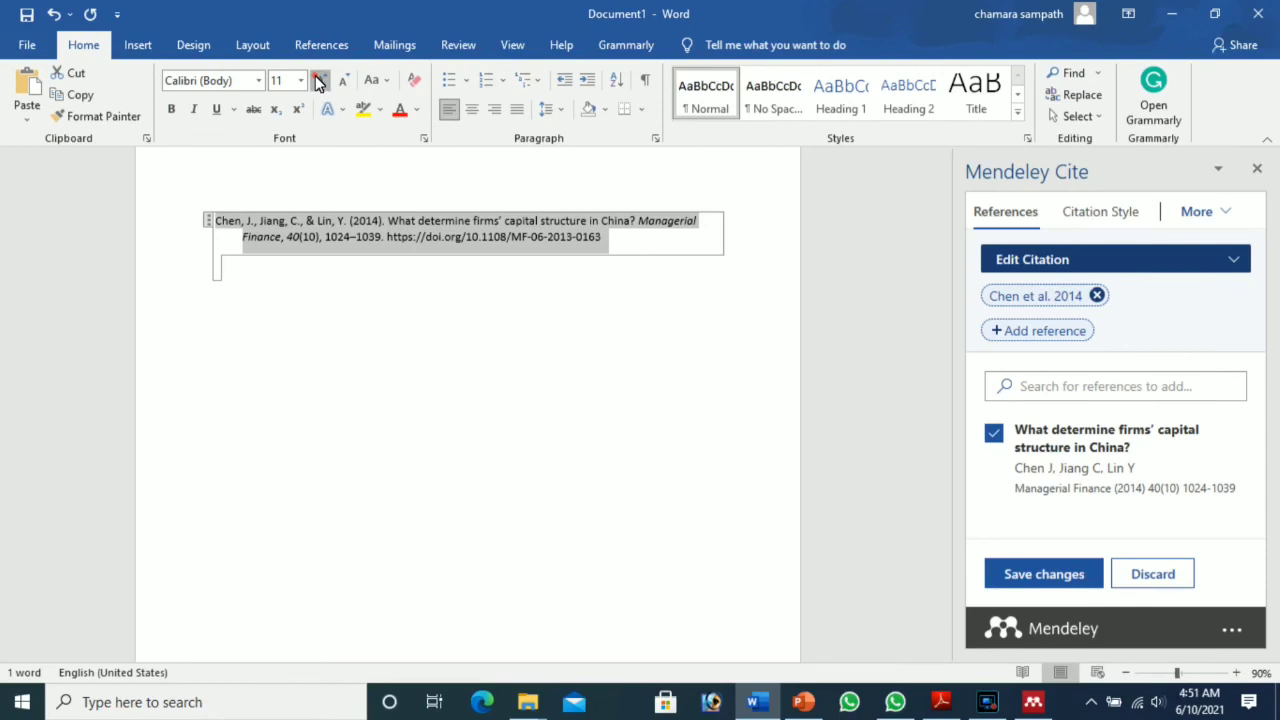
left_click(320, 80)
left_click(320, 80)
left_click(320, 80)
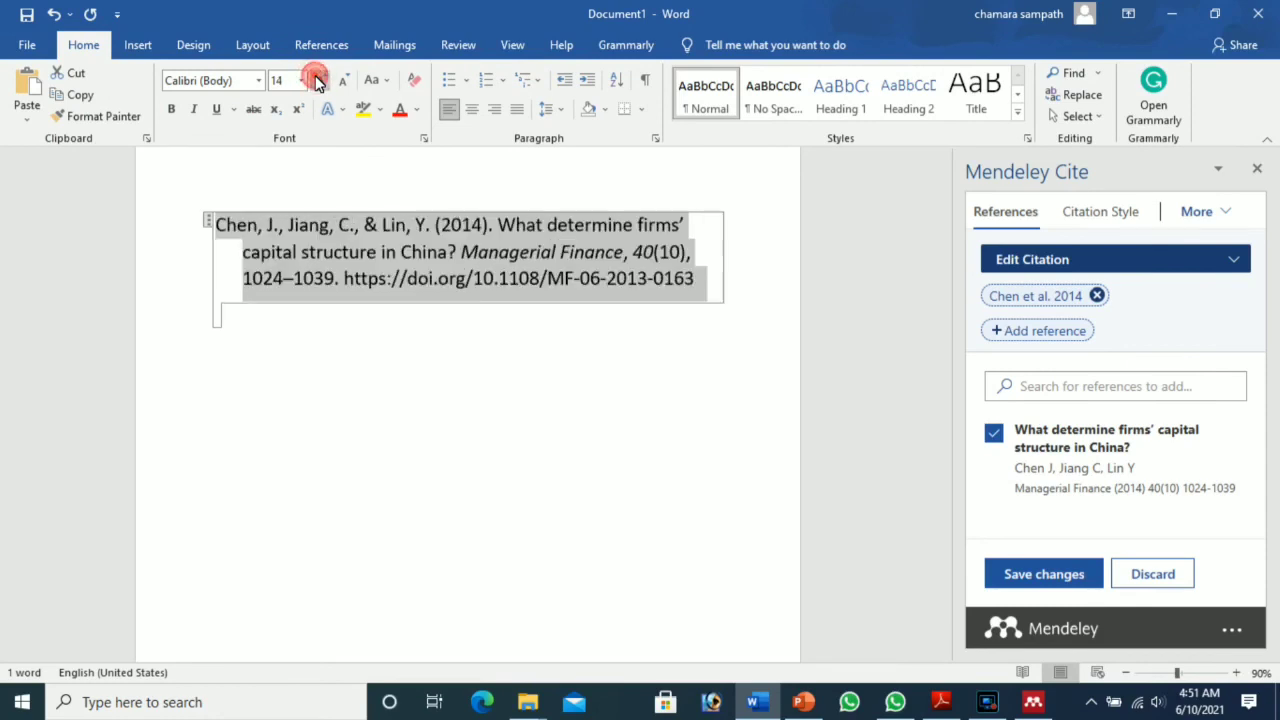
left_click(377, 338)
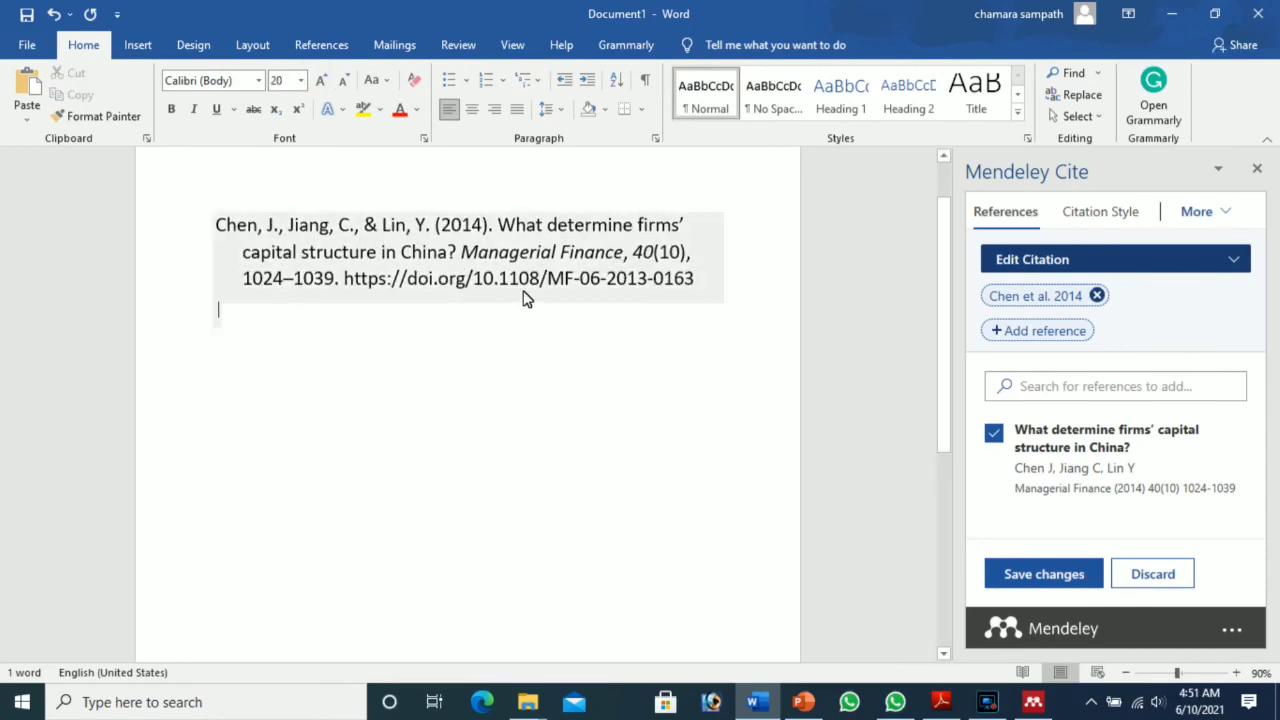
Step: Discard the pending Mendeley Cite citation edits and minimize Word
left_click(316, 280)
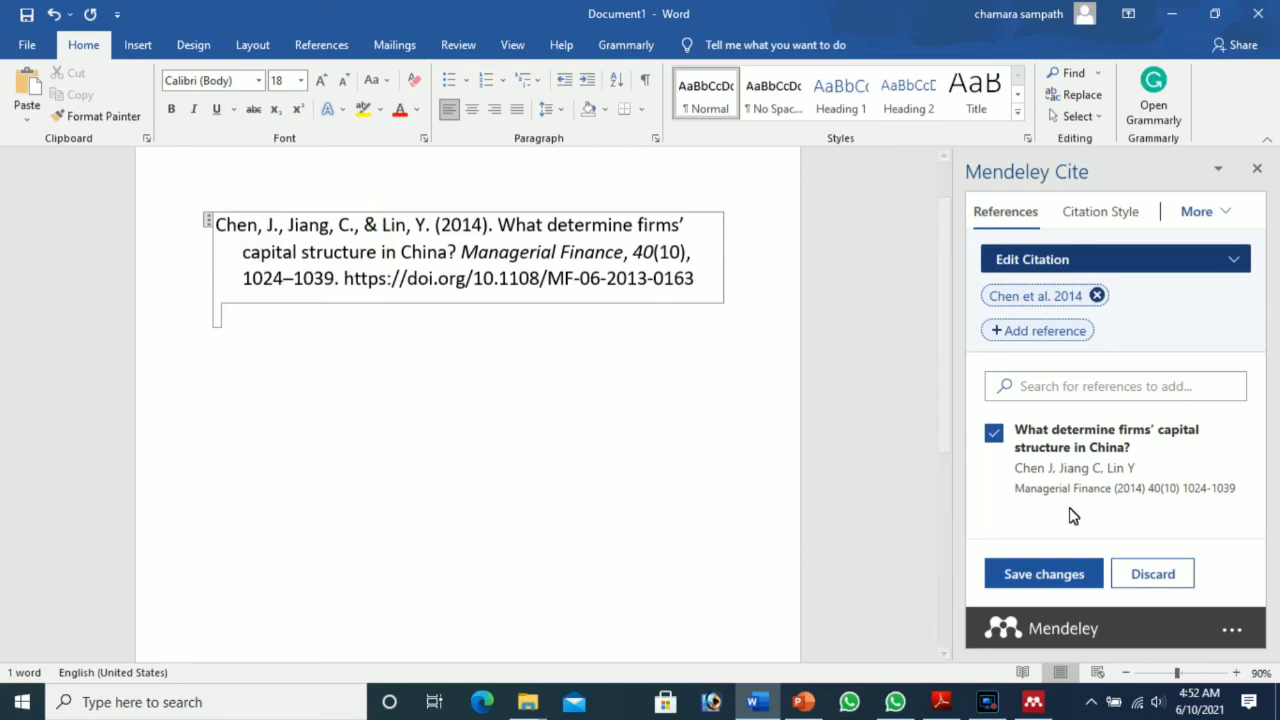
left_click(1150, 572)
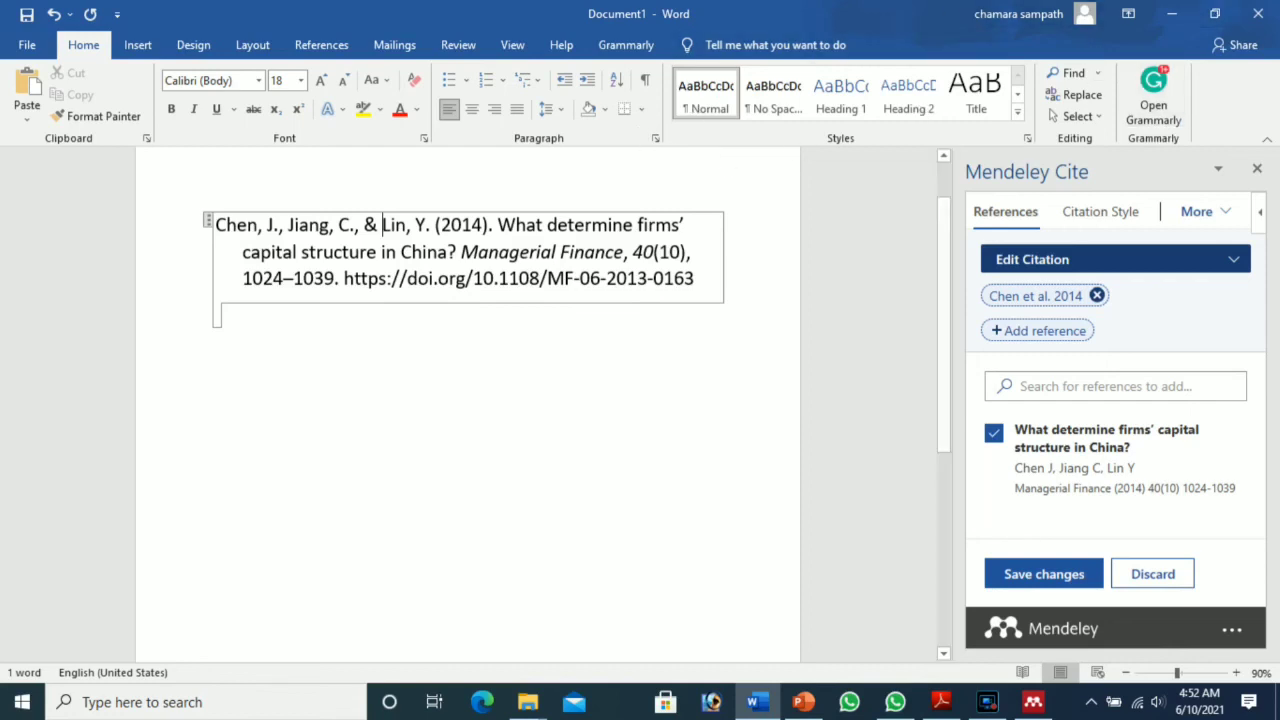
left_click(1172, 14)
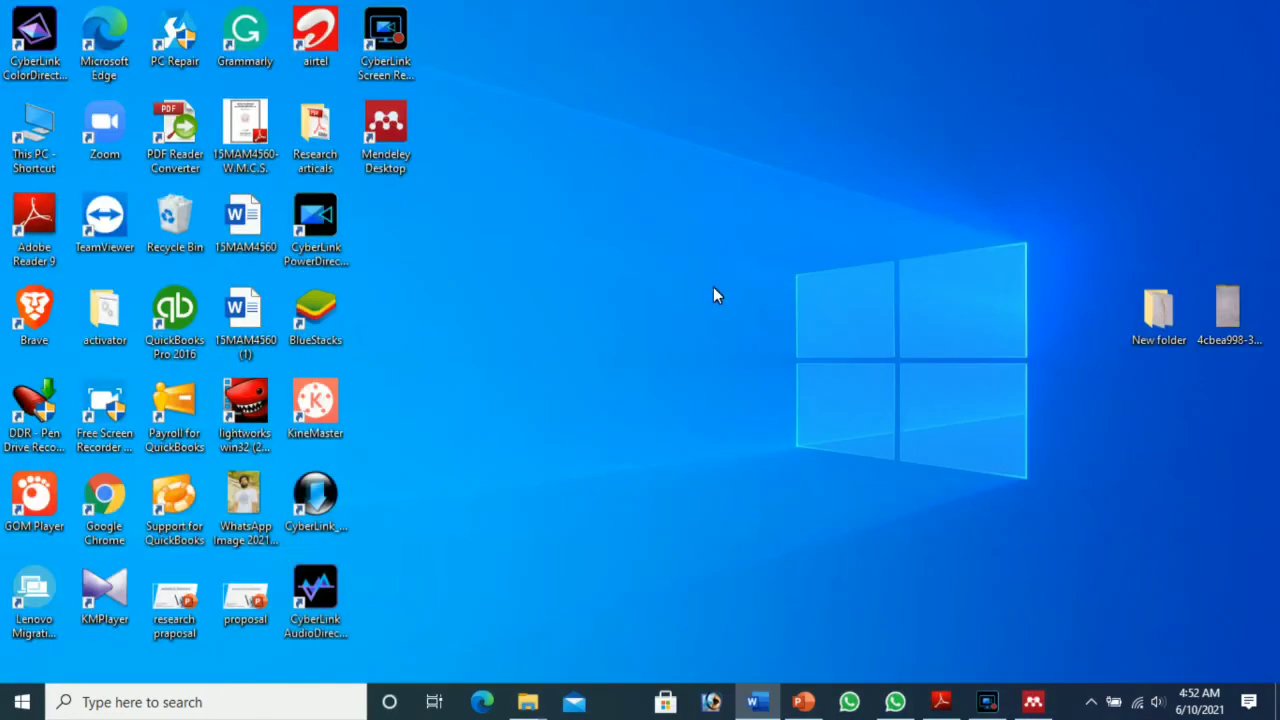
Step: Delete the Chen, Jiang & Lin paper from Mendeley Desktop and sync the now-empty library
left_click(1035, 698)
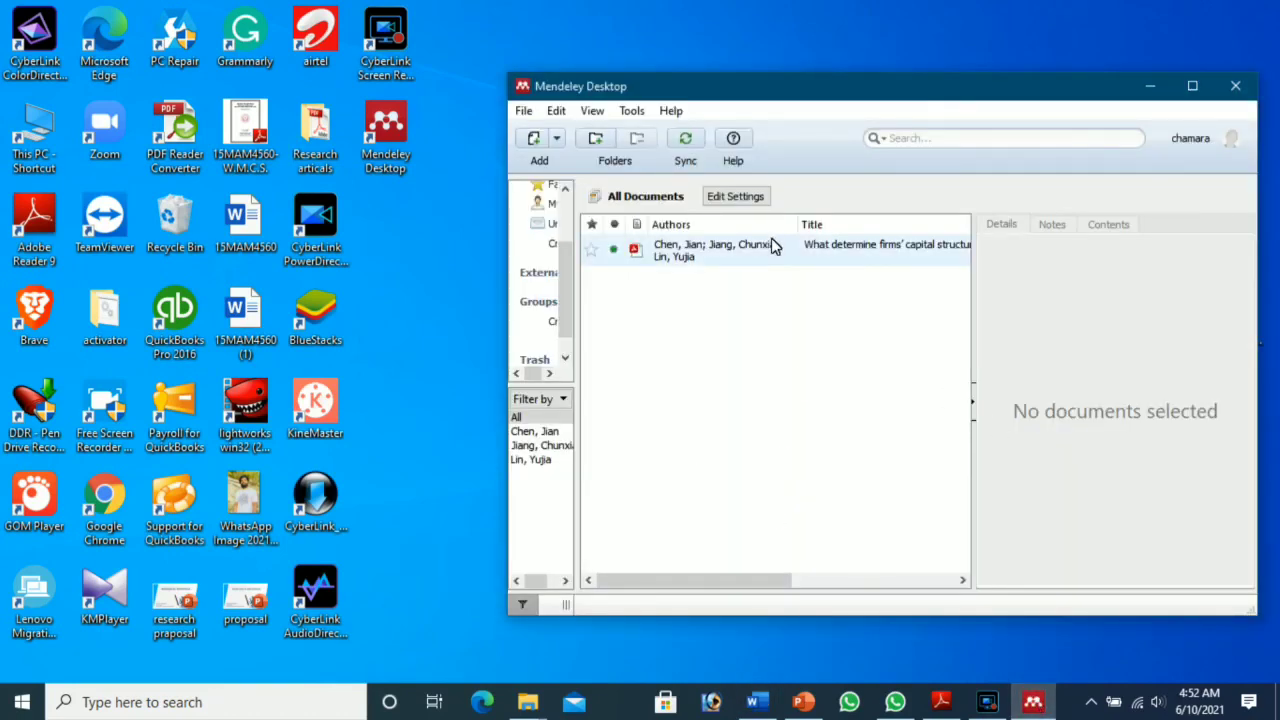
left_click(764, 257)
right_click(764, 257)
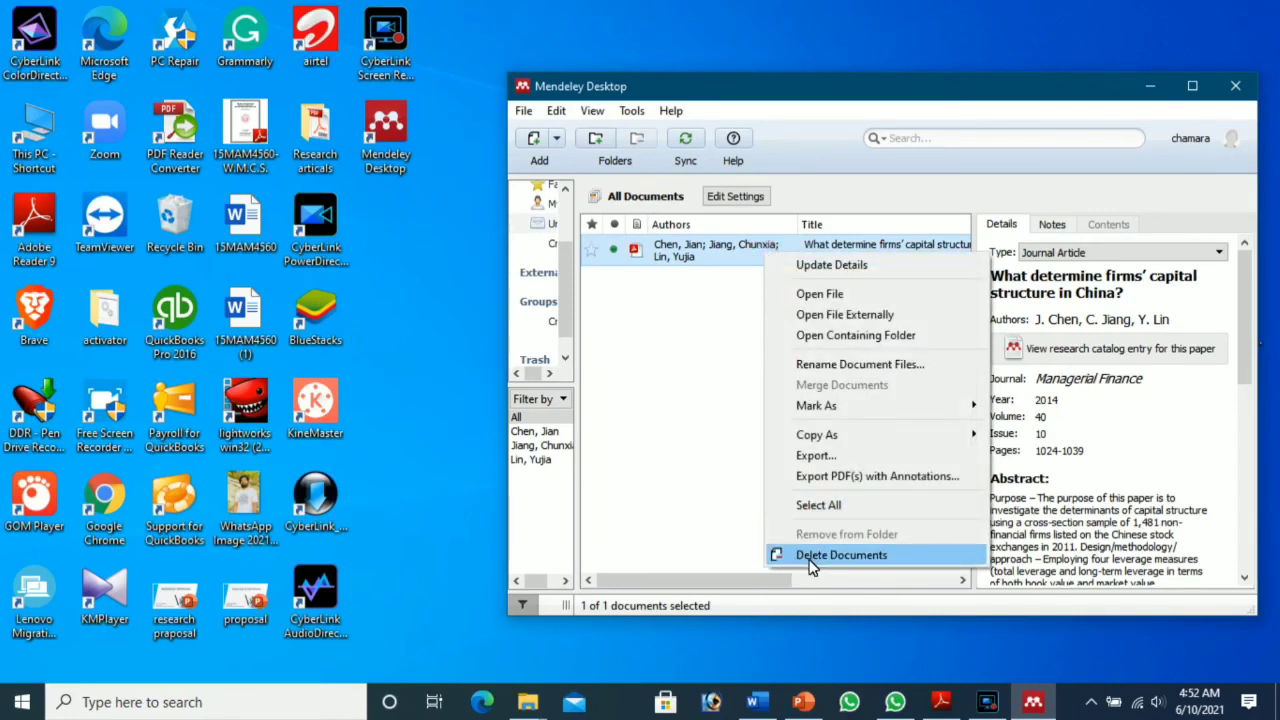
left_click(841, 555)
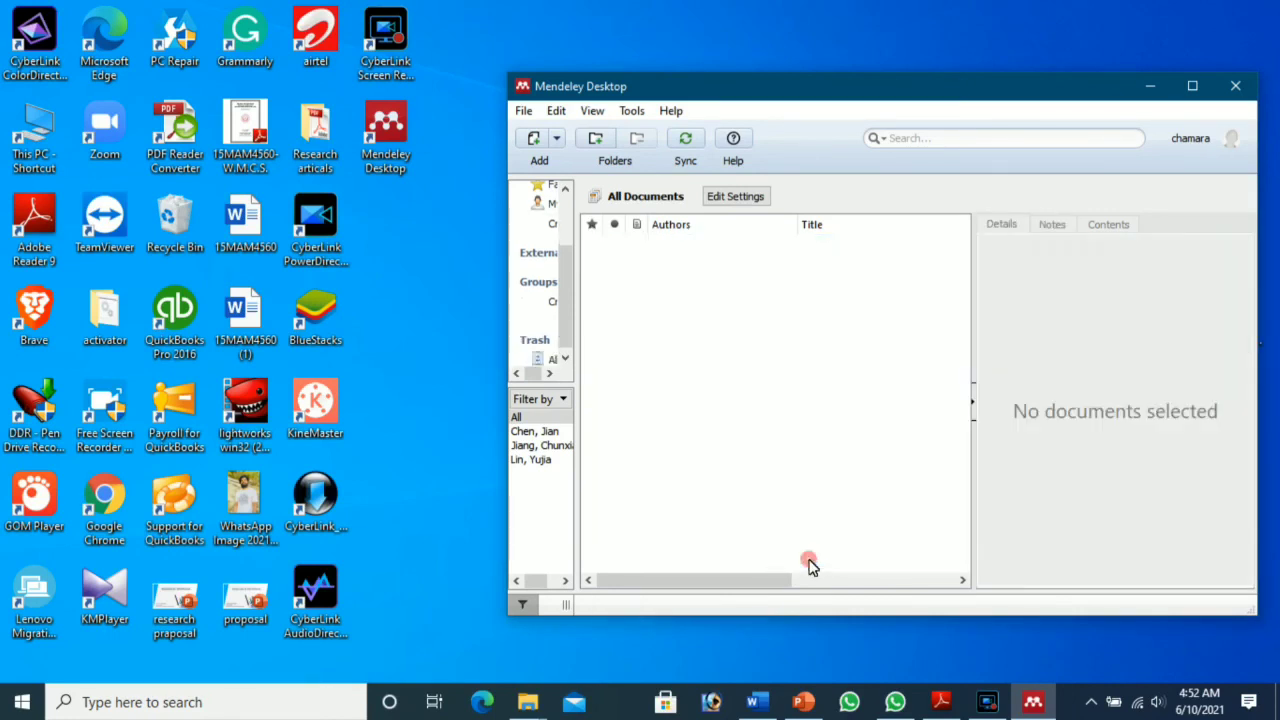
left_click(685, 142)
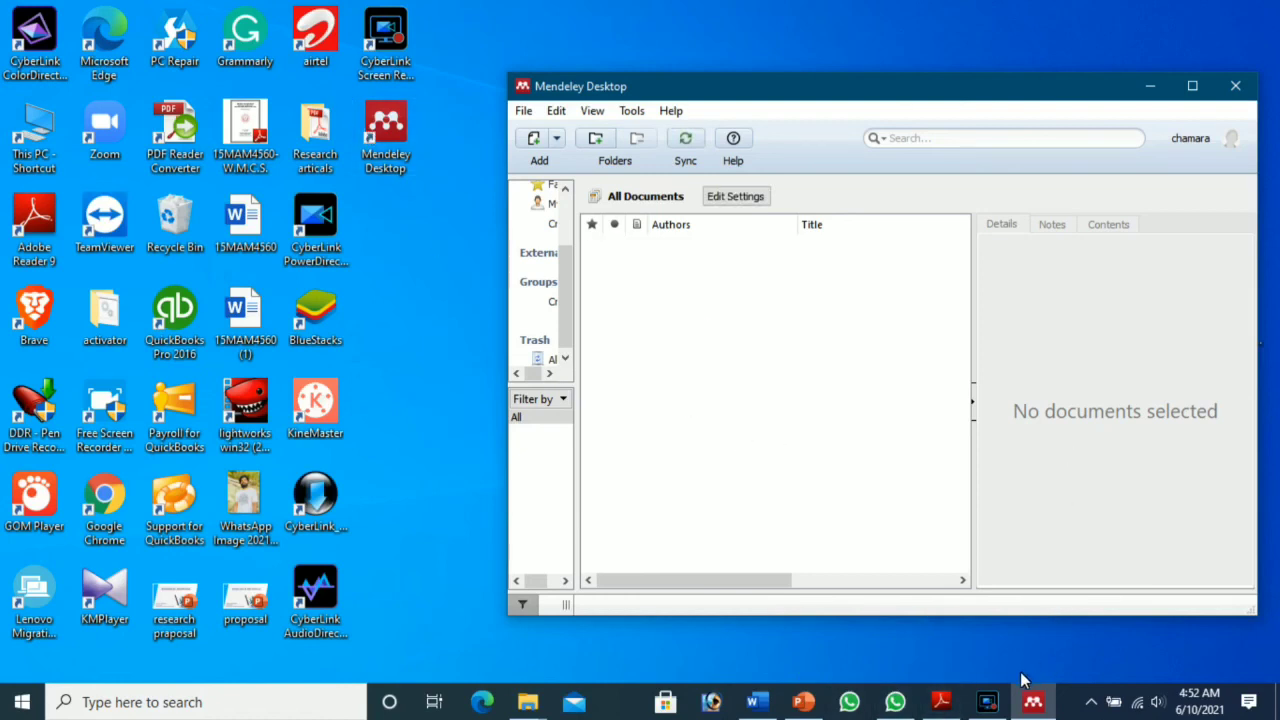
left_click(758, 703)
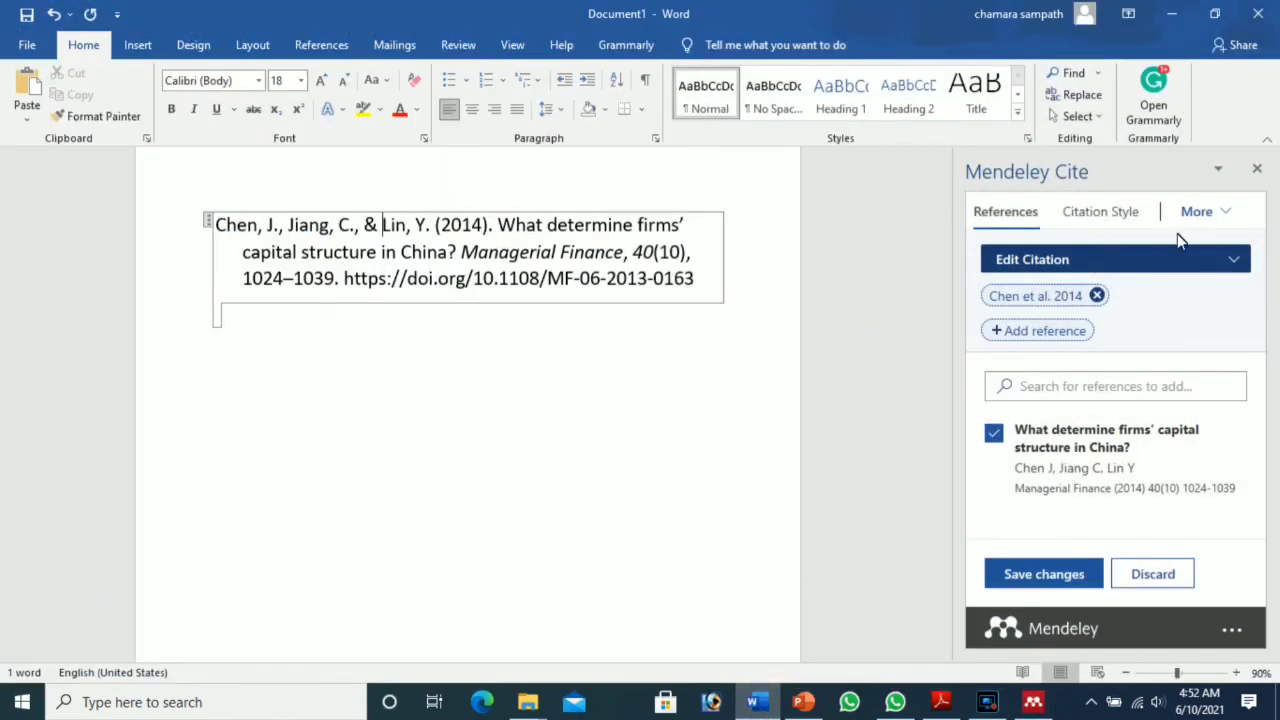
Step: Update Mendeley Cite from the library and reload the add-in so no references remain, then minimize Word
left_click(1225, 212)
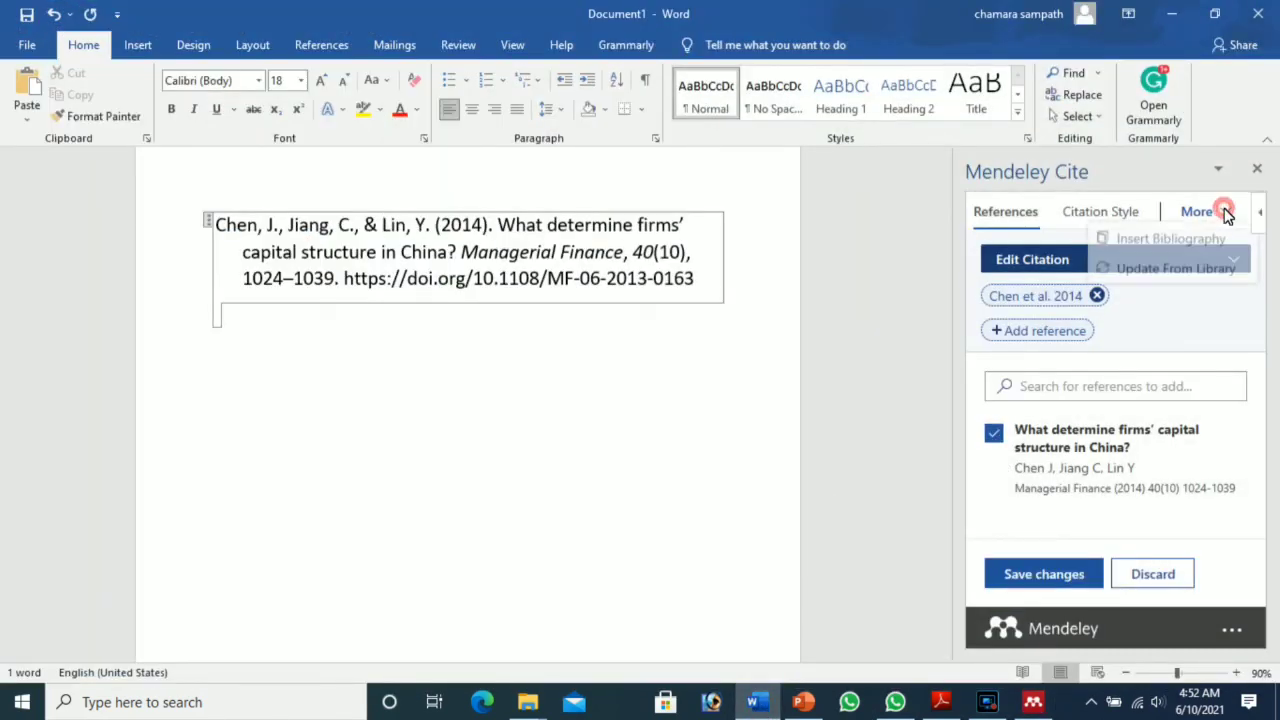
left_click(1209, 271)
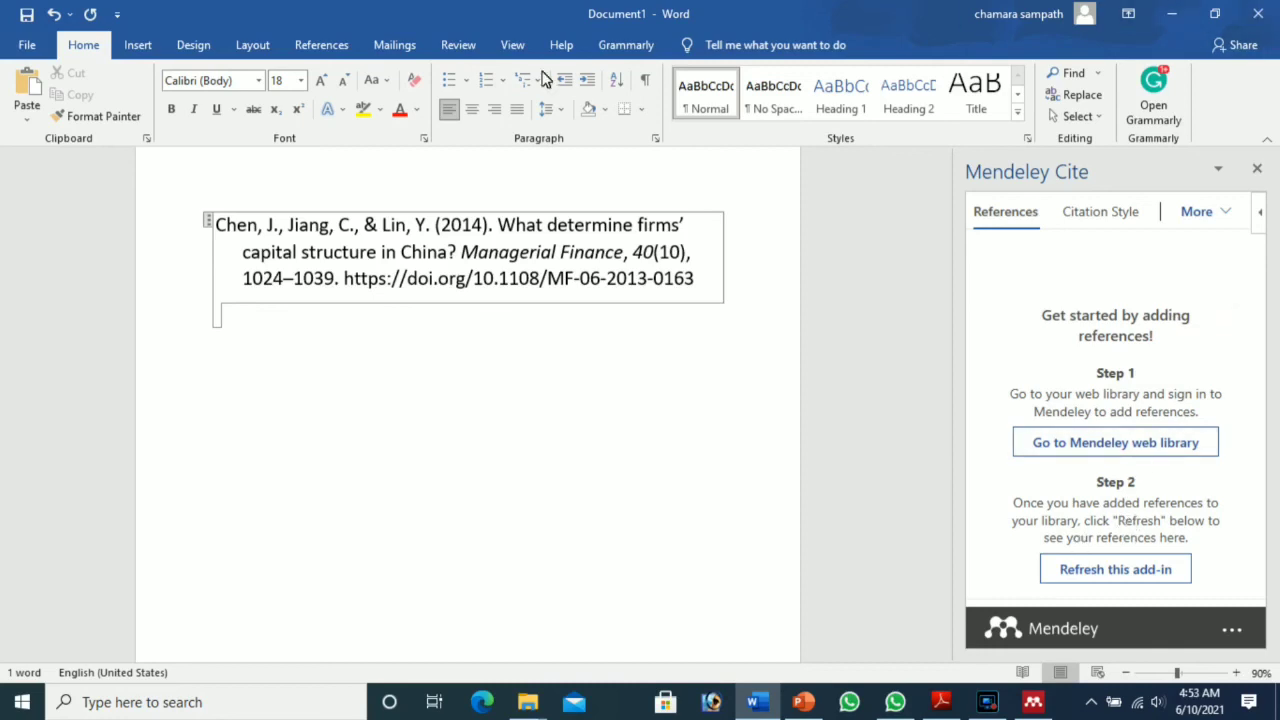
left_click(318, 52)
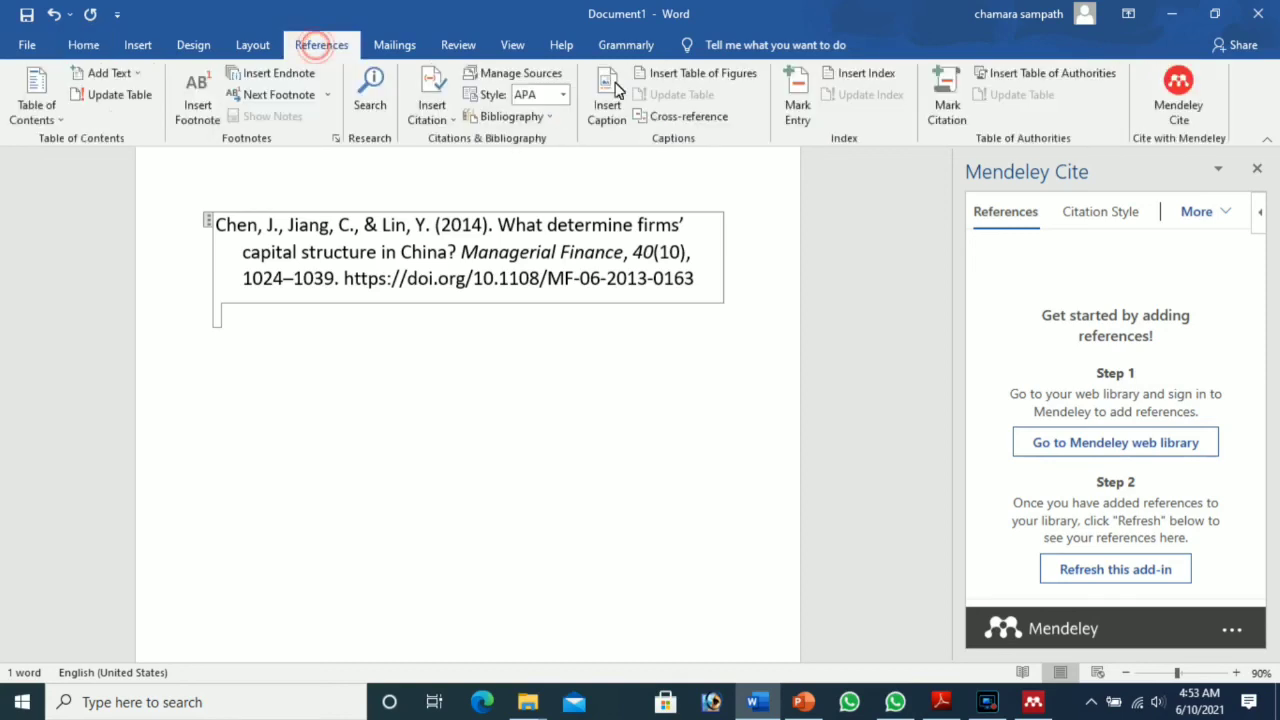
left_click(1172, 112)
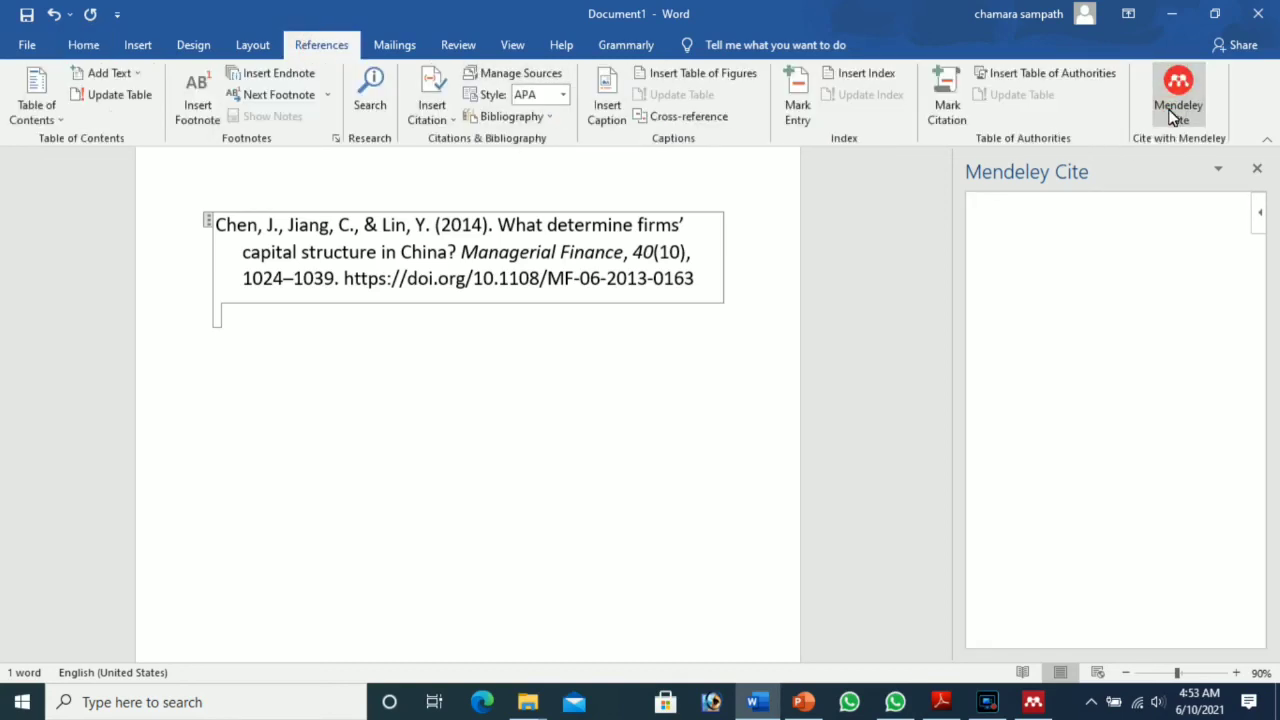
left_click(1172, 14)
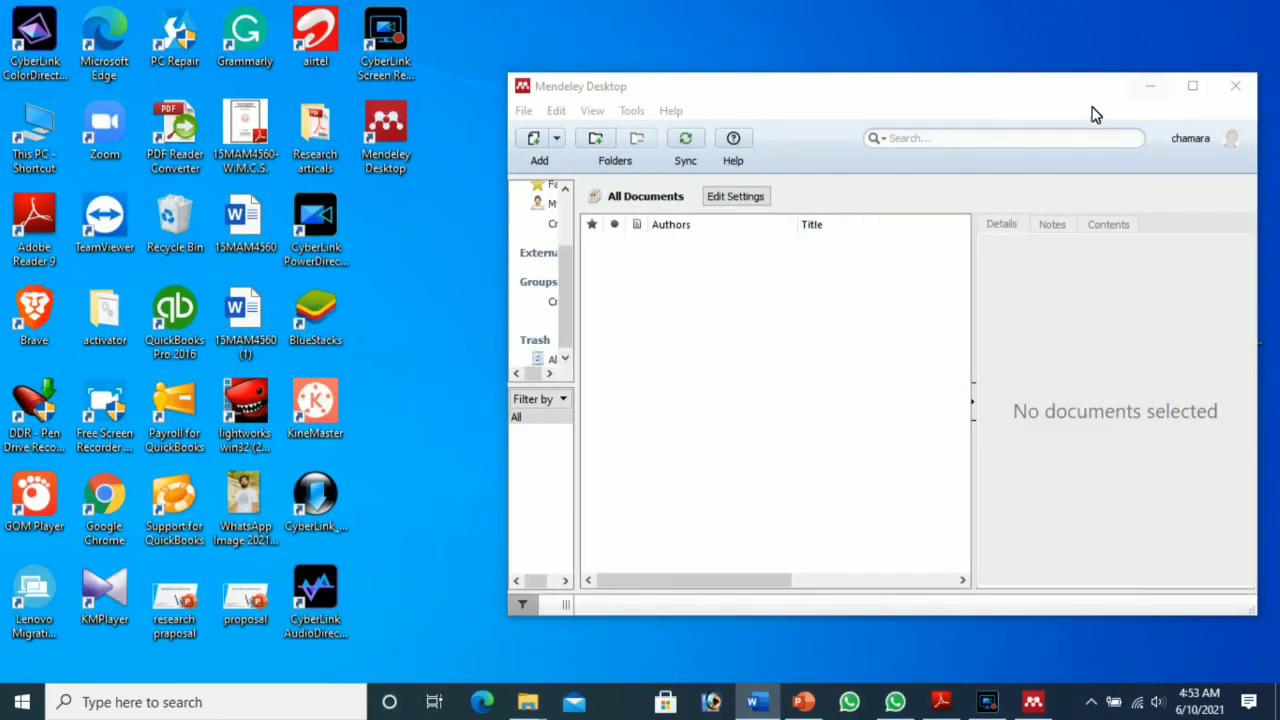
Step: Minimize the Mendeley Desktop window to leave only the Windows desktop icons visible
left_click(1151, 90)
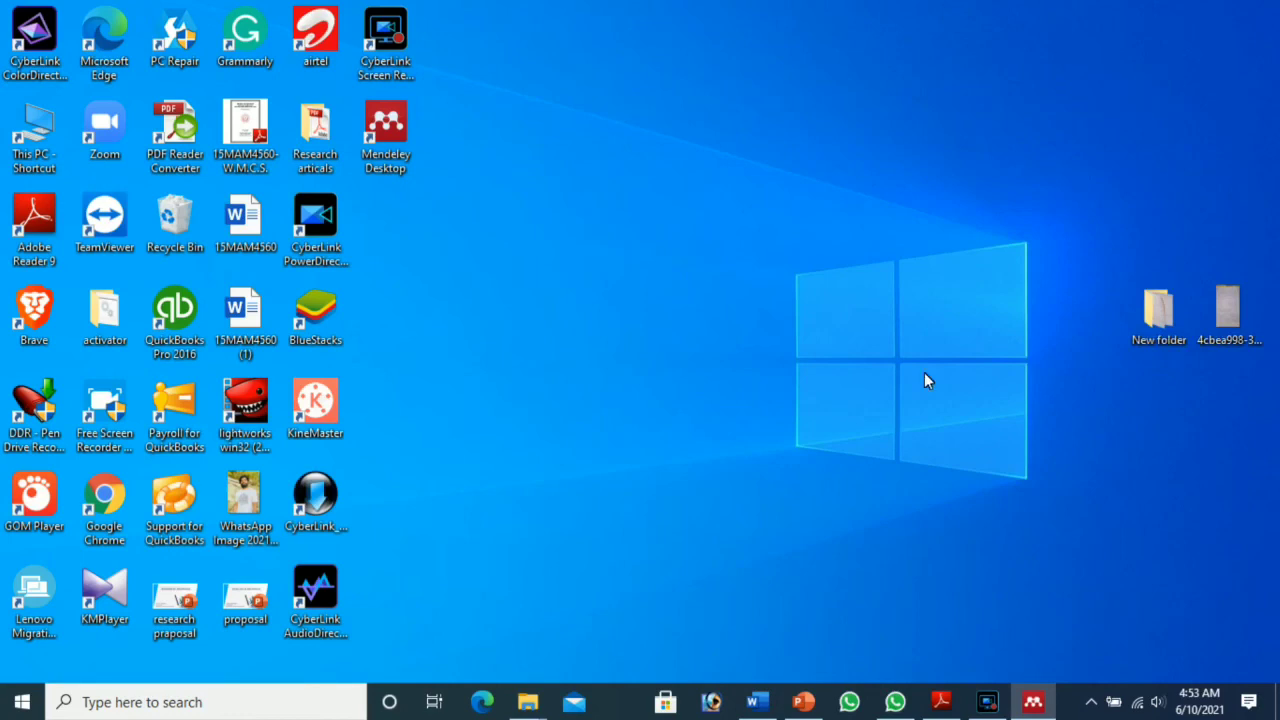
left_click(990, 703)
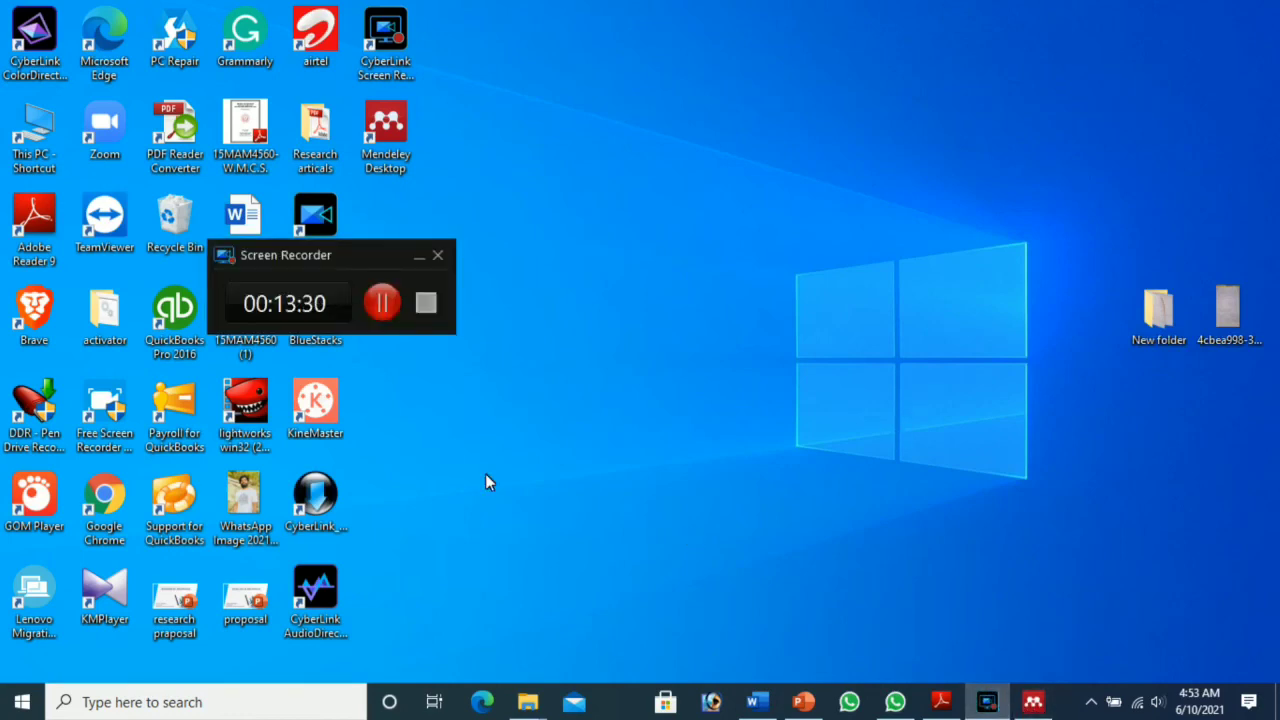